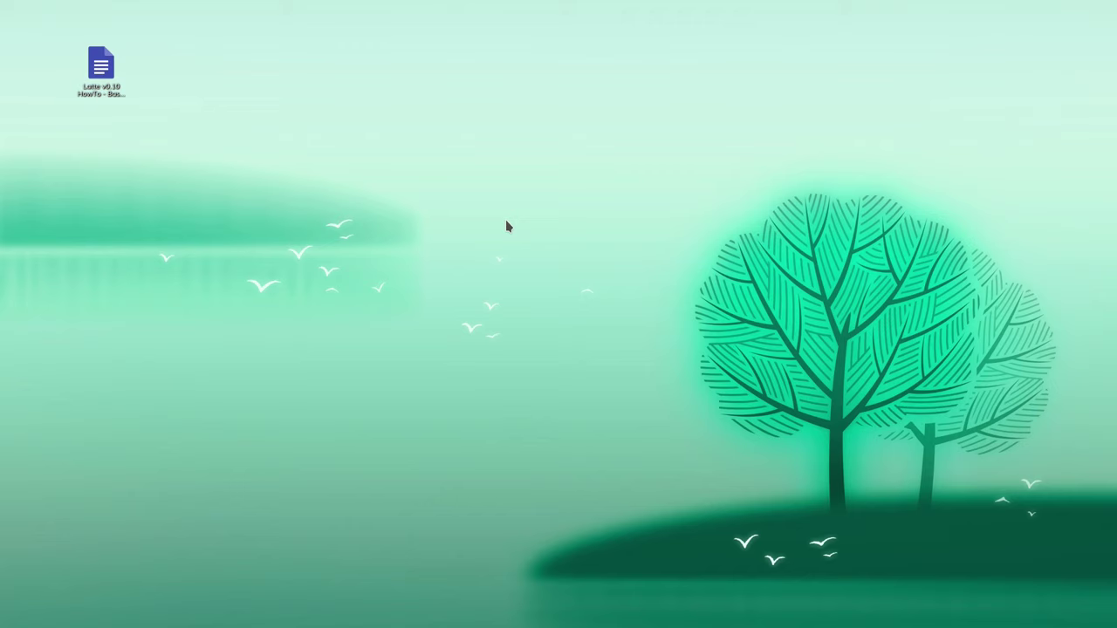
- Open KRunner with the previous 'latte' search results showing Latte Dock
key("alt+space")
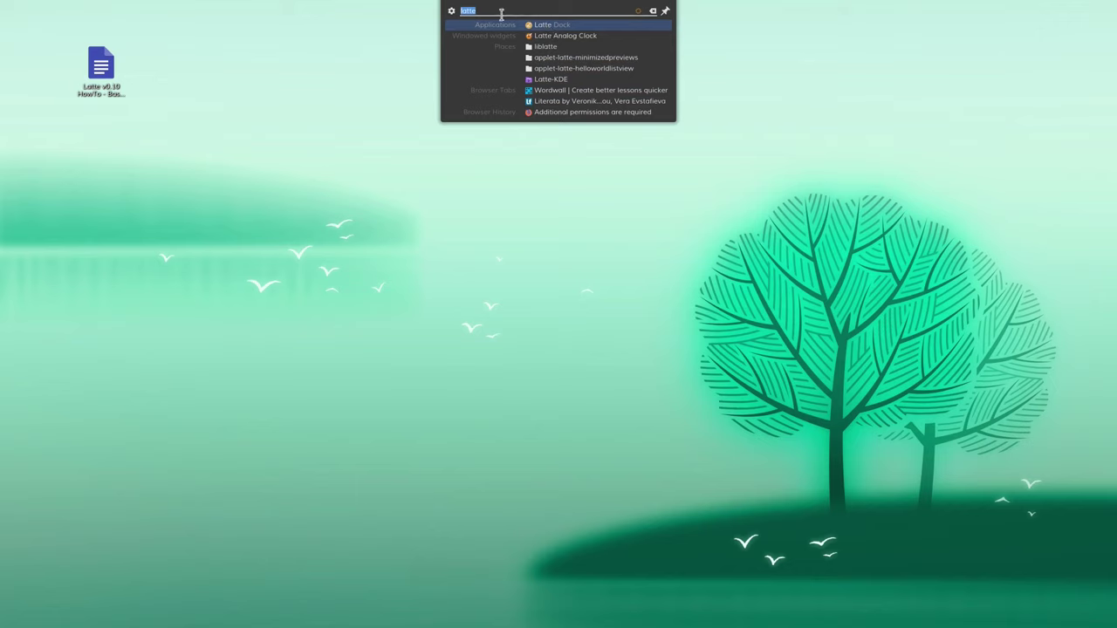
- Launch Latte Dock from the KRunner results
left_click(549, 25)
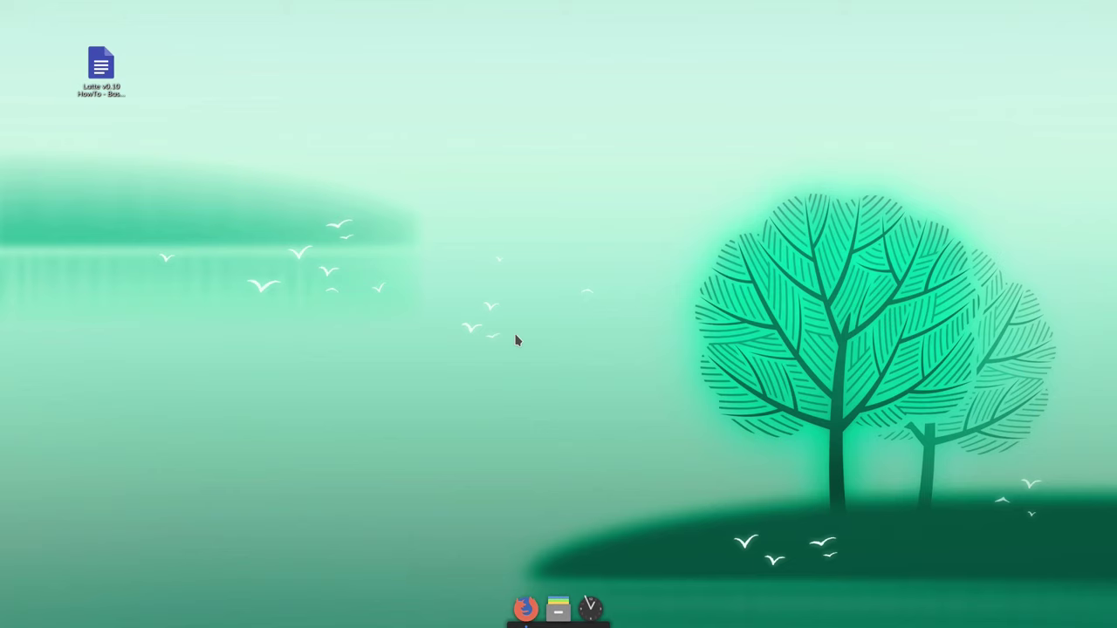
- Search for kwrite in KRunner and drag KWrite onto the dock as a launcher
key("alt+space")
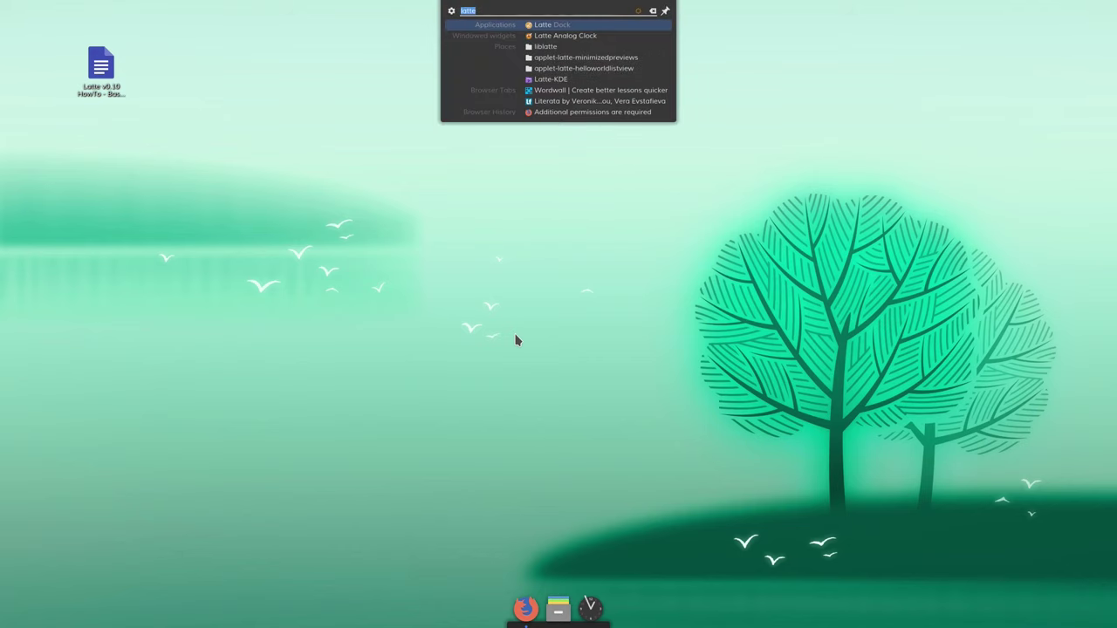
type("kwri")
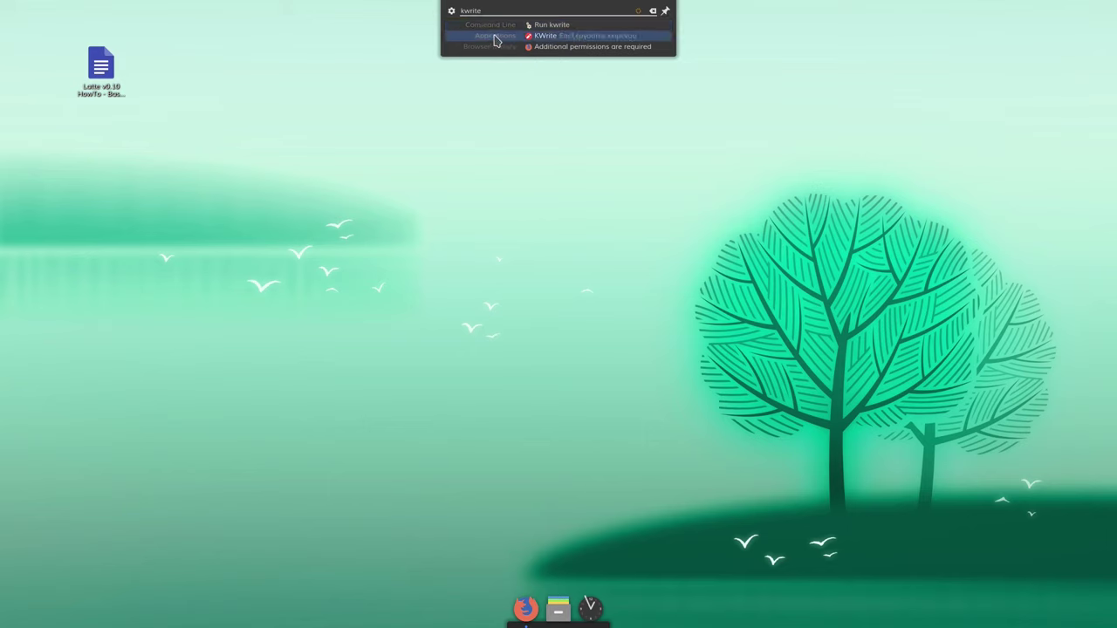
left_click_drag(550, 42, 585, 615)
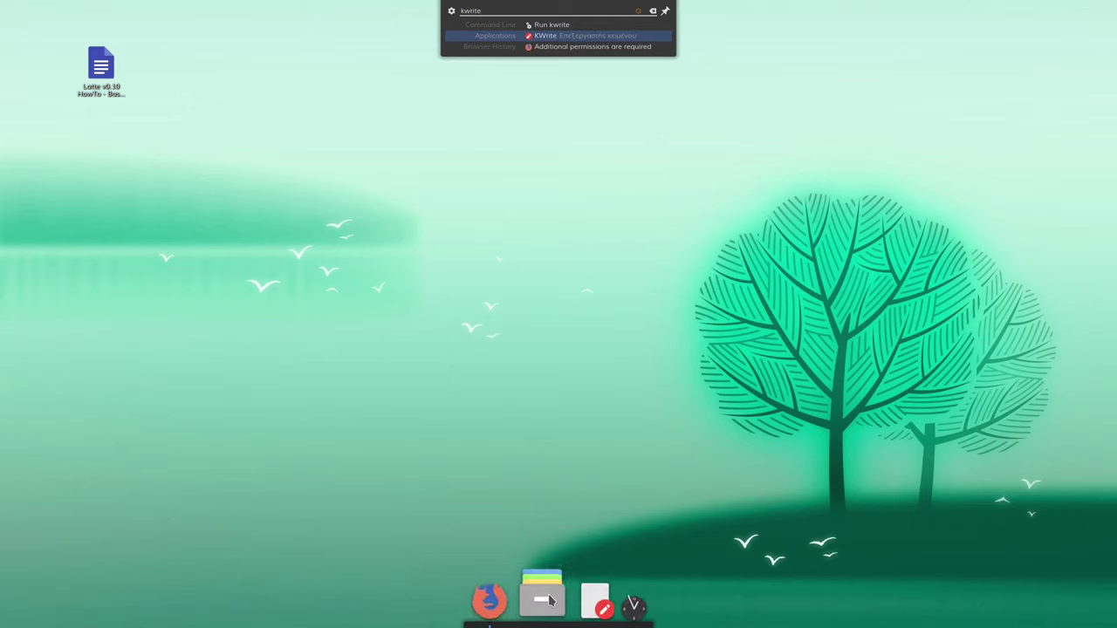
- Replace the search with kcalc and drag the KCalc result onto the dock
left_click_drag(509, 10, 406, 7)
type("kcalc")
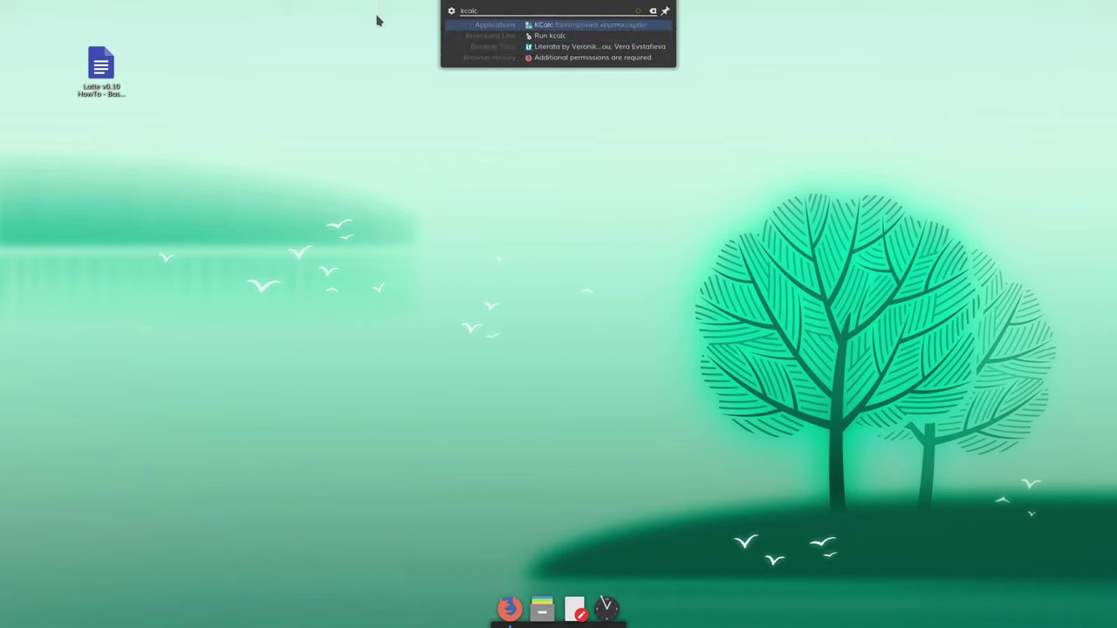
left_click_drag(551, 27, 579, 610)
left_click_drag(540, 27, 602, 614)
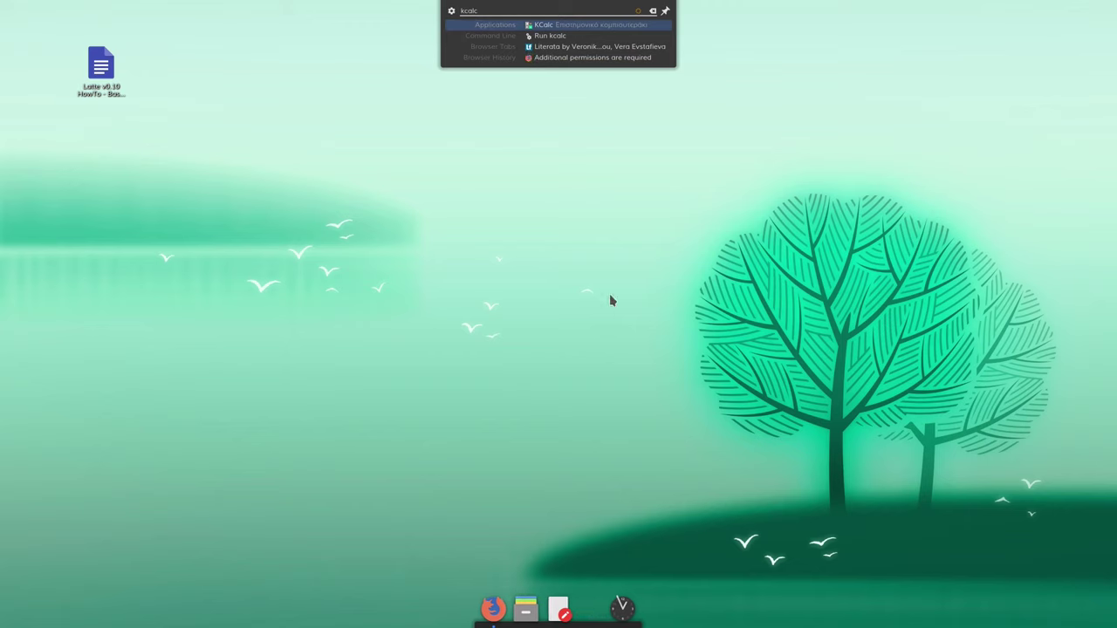
- Close KRunner and unpin the KCalc launcher from the dock
key("Escape")
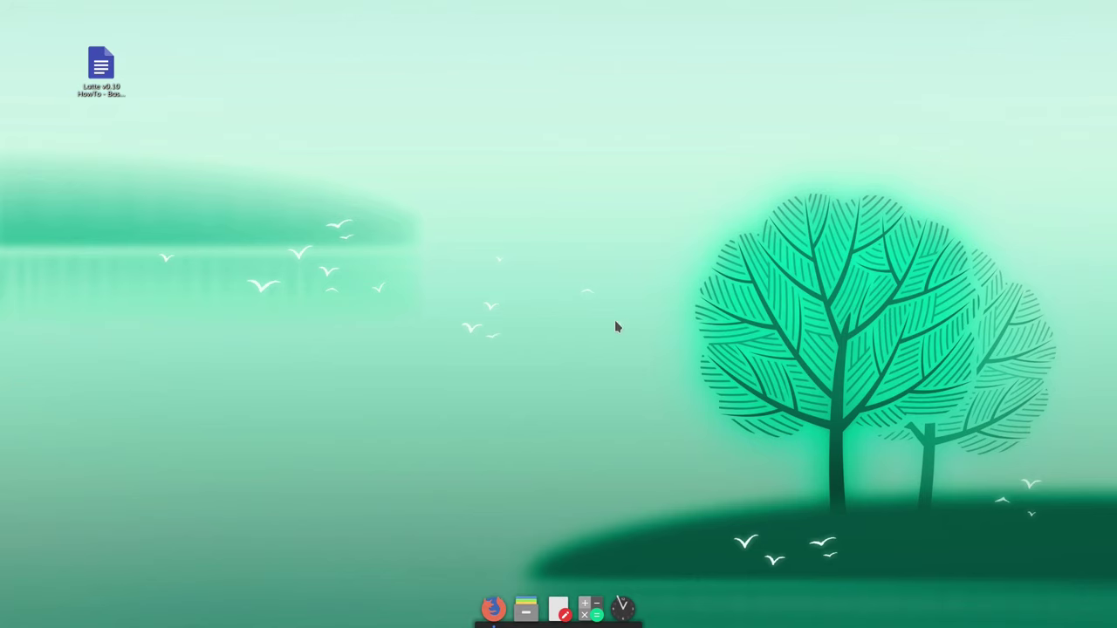
right_click(592, 624)
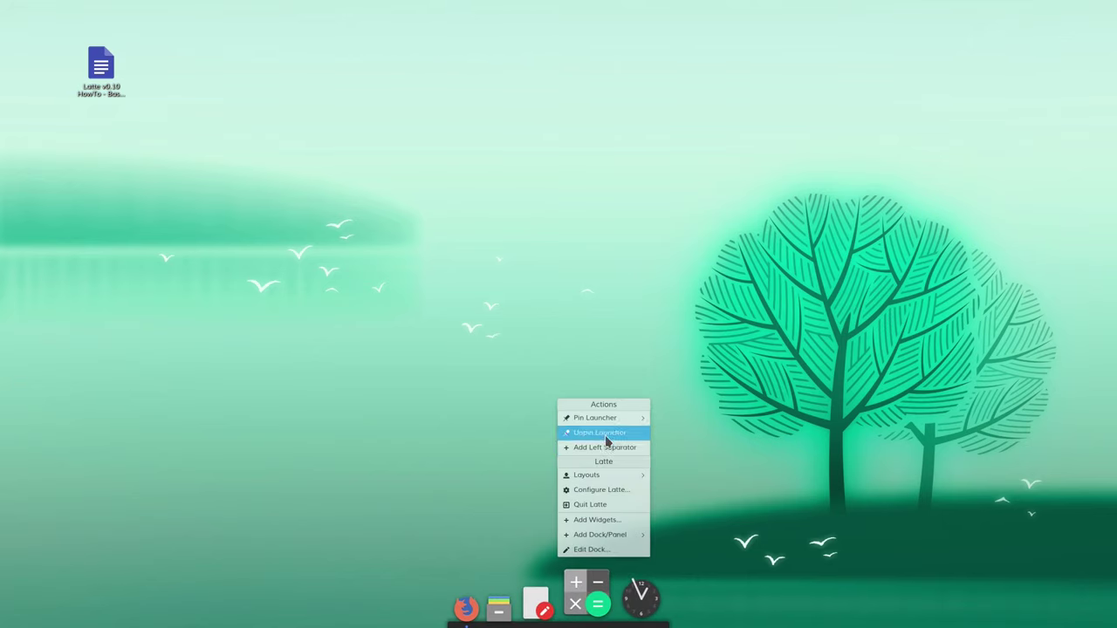
left_click(600, 453)
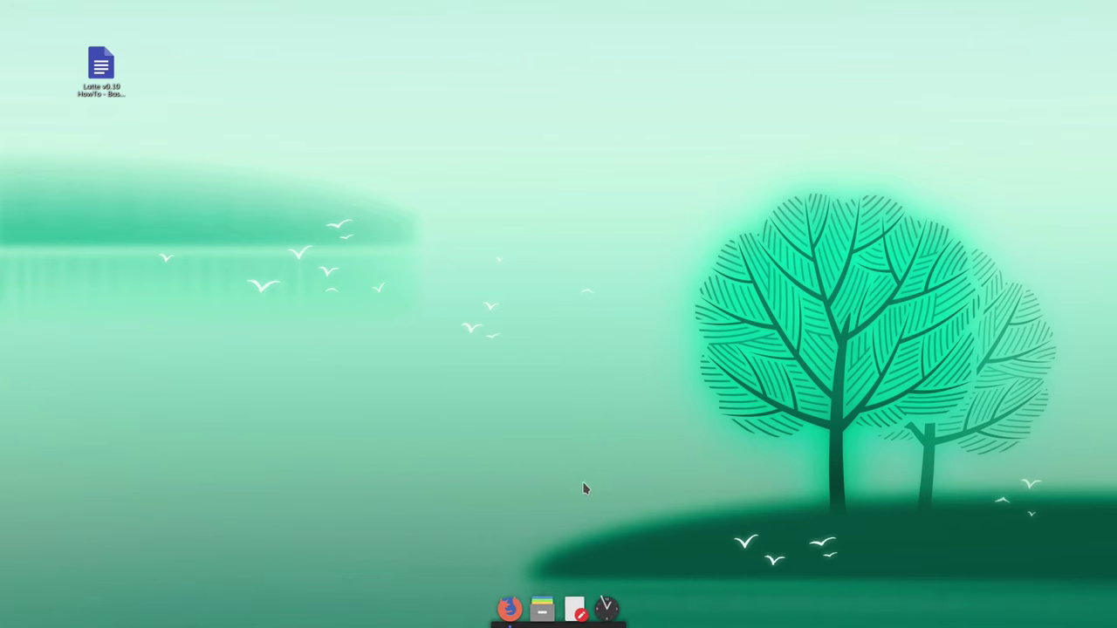
- Run KCalc from KRunner and pin its dock icon as a launcher On All Activities
key("alt+space")
type("kcalc")
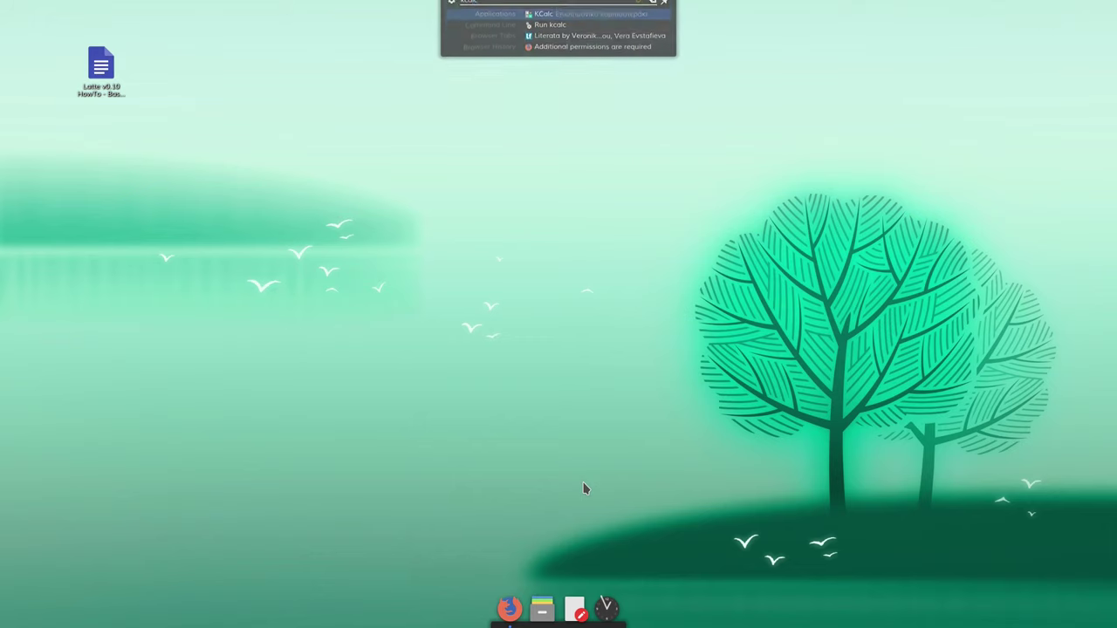
key("Return")
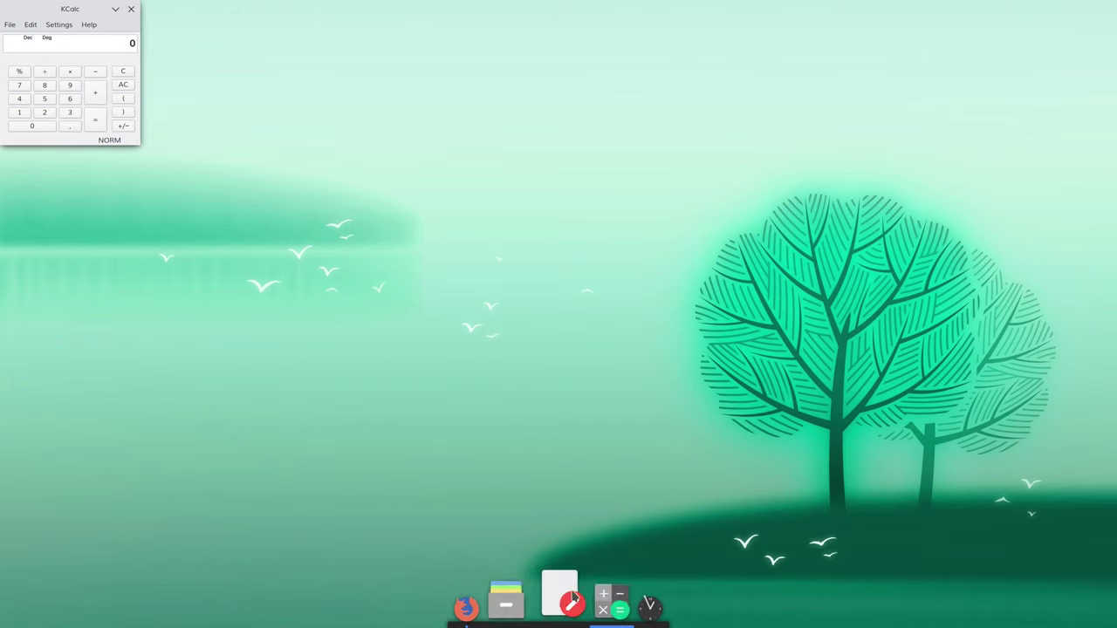
right_click(592, 595)
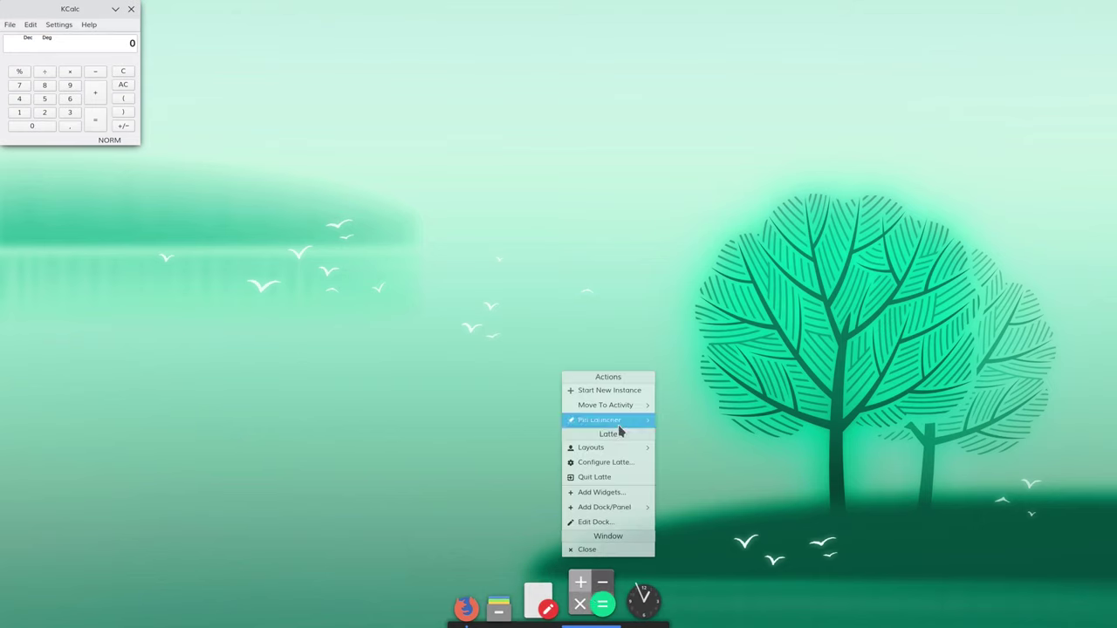
mouse_move(620, 423)
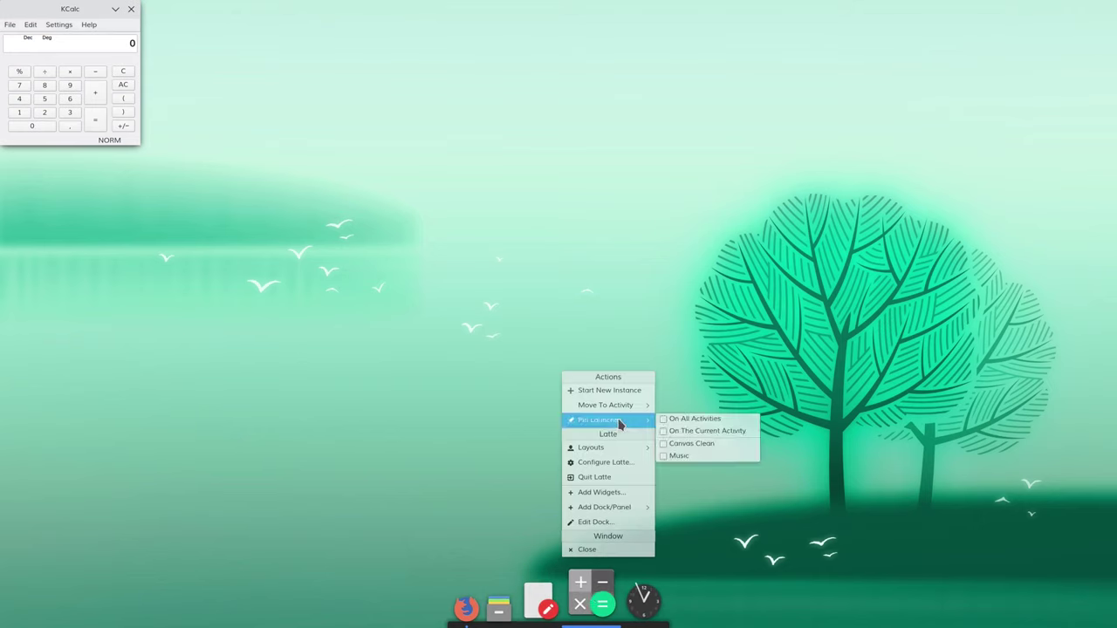
left_click(689, 422)
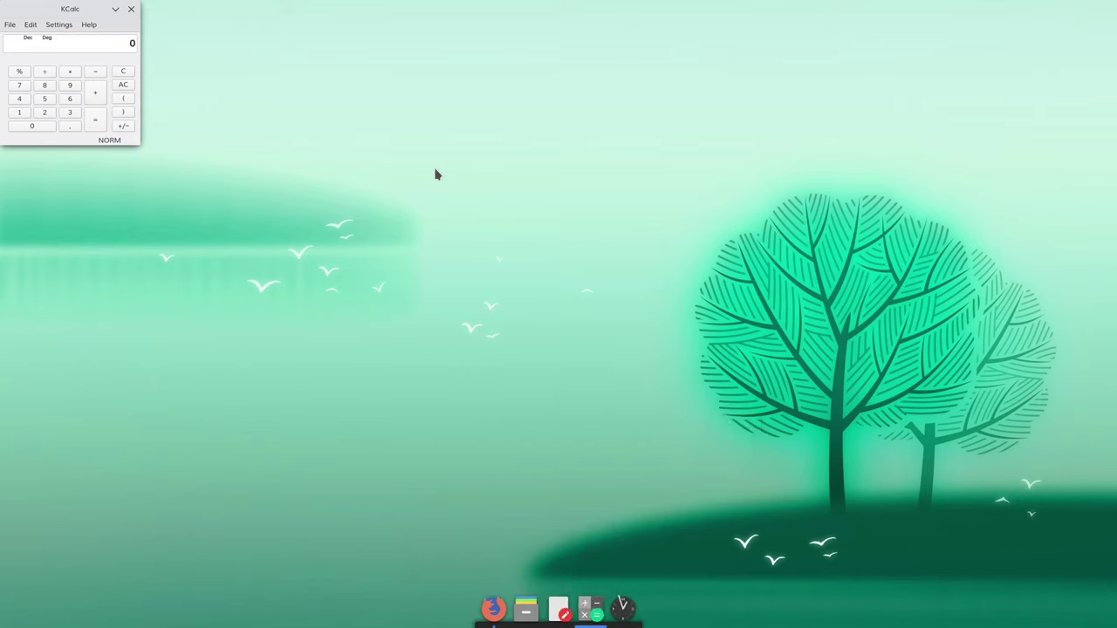
- Test the KCalc and KWrite dock launchers, then close both app windows
left_click(131, 9)
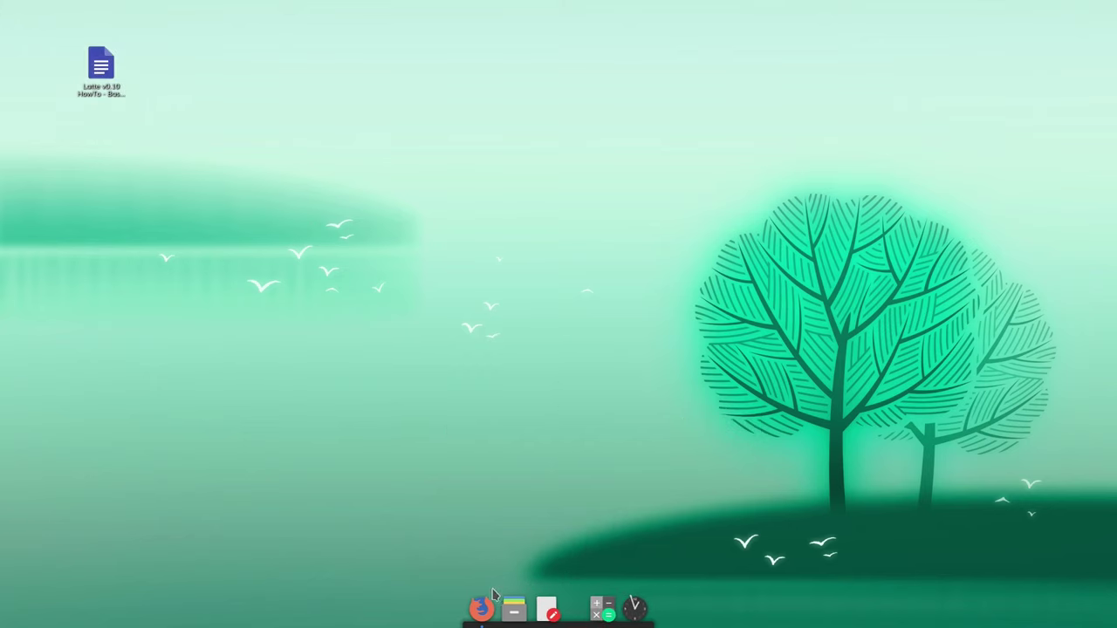
left_click(583, 601)
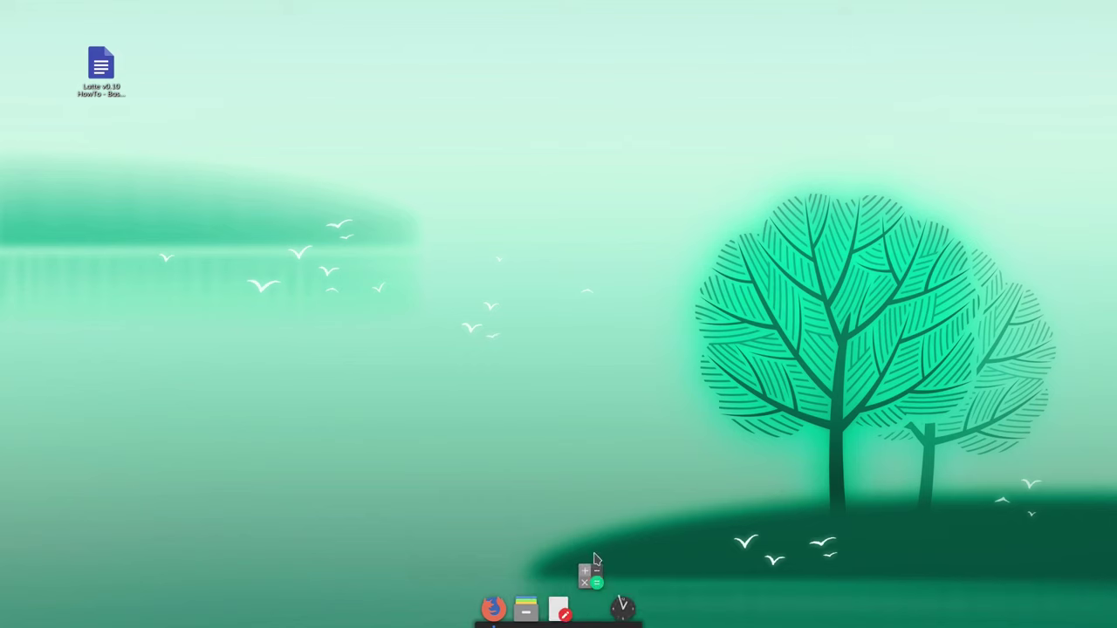
left_click(563, 611)
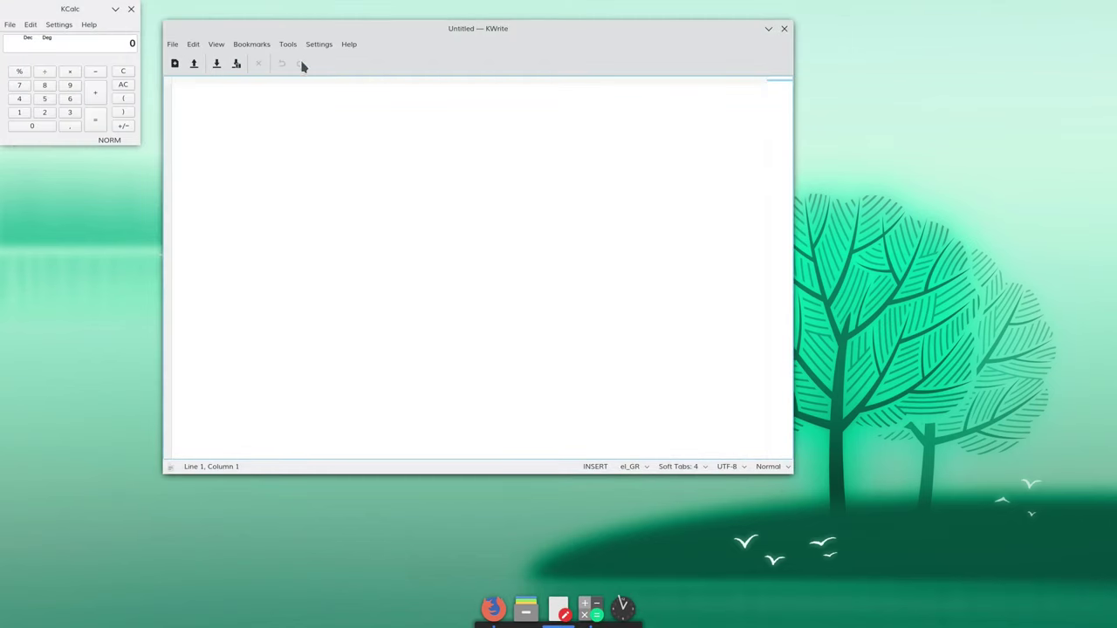
left_click(131, 9)
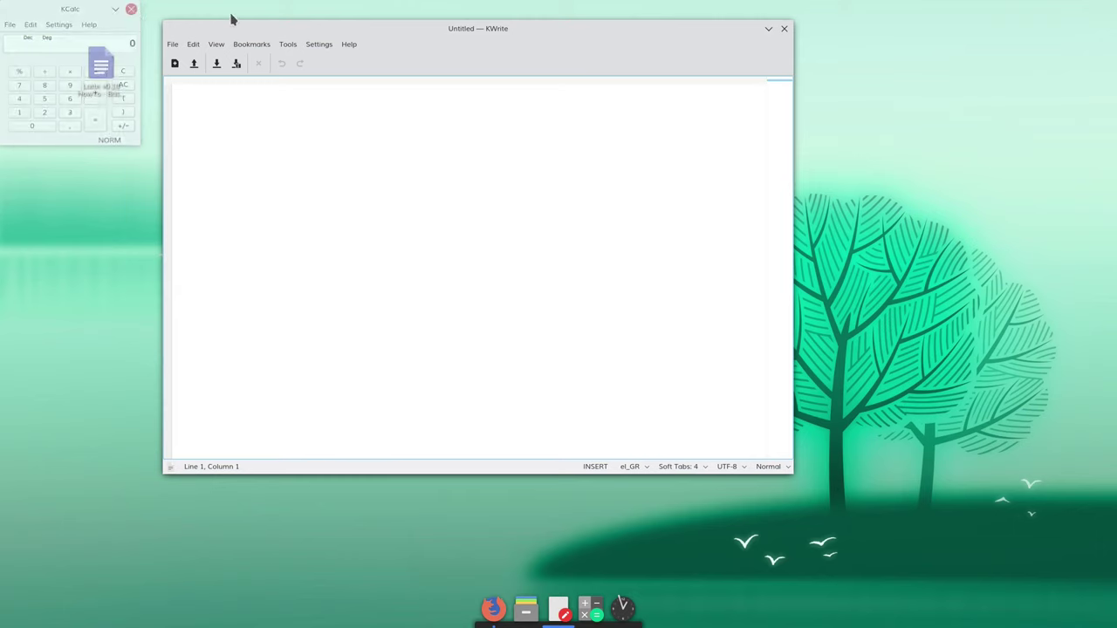
left_click(785, 32)
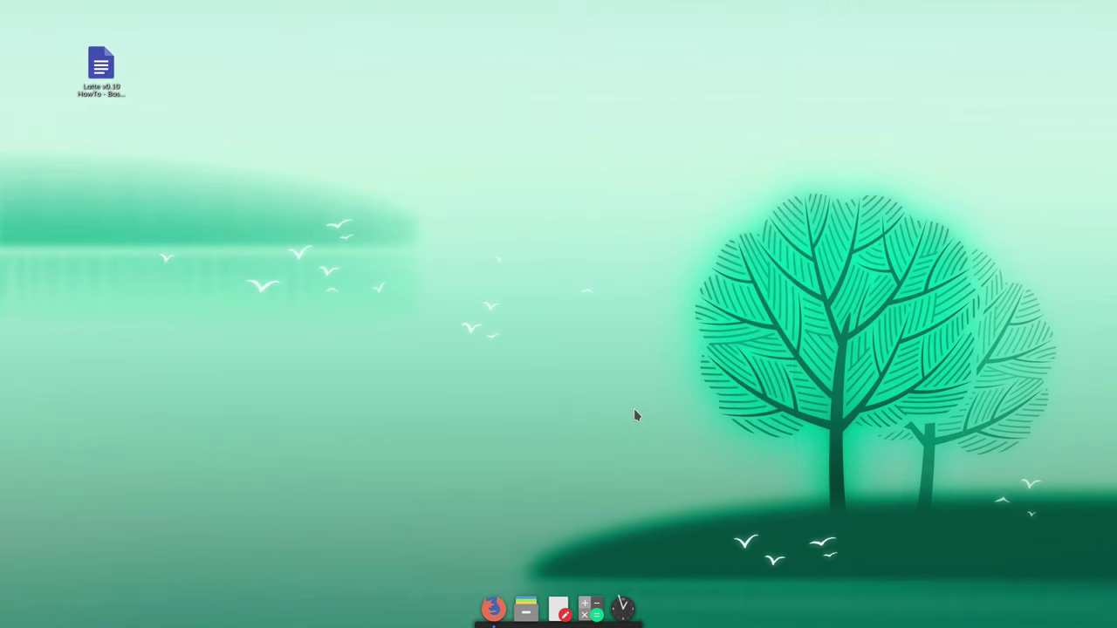
- Open Edit Dock from the dock's context menu and switch the settings to basic mode
right_click(583, 594)
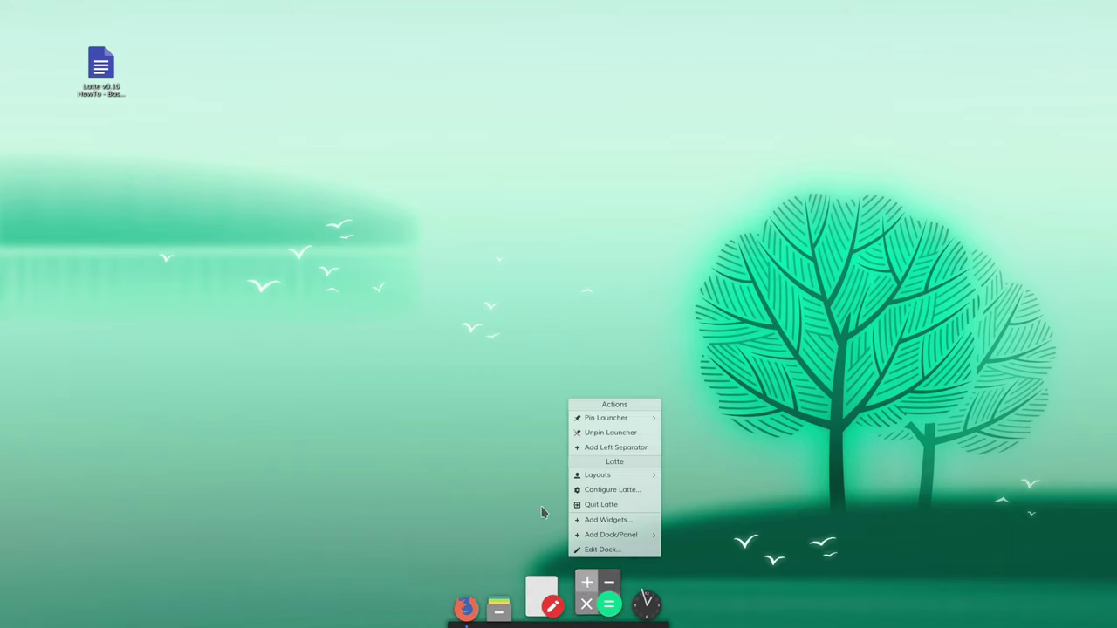
left_click(532, 488)
right_click(566, 602)
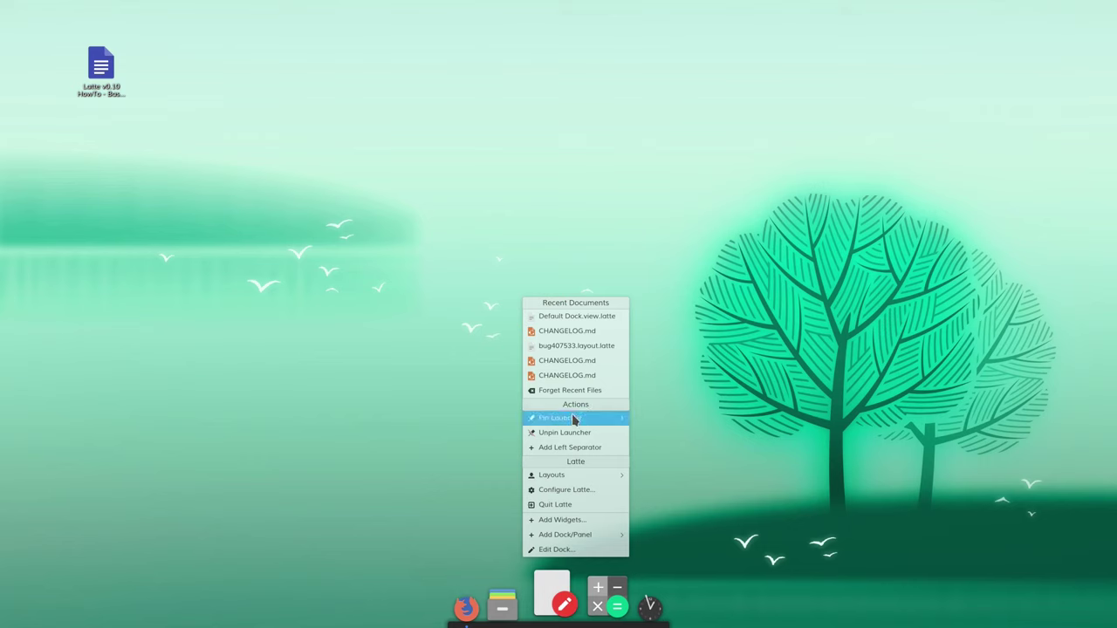
left_click(575, 551)
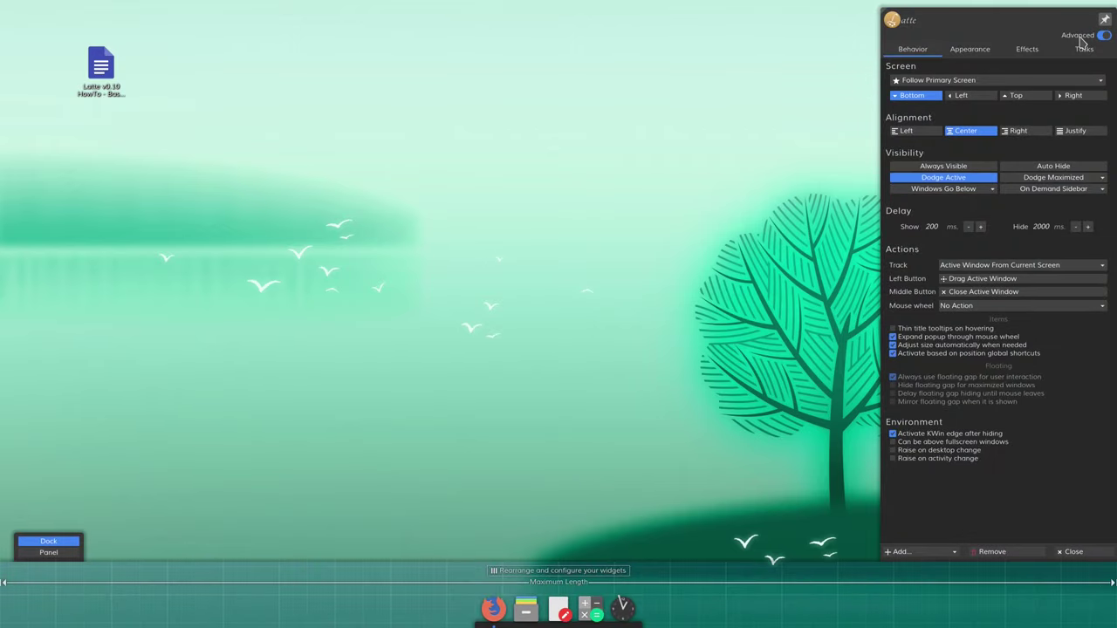
left_click(1083, 38)
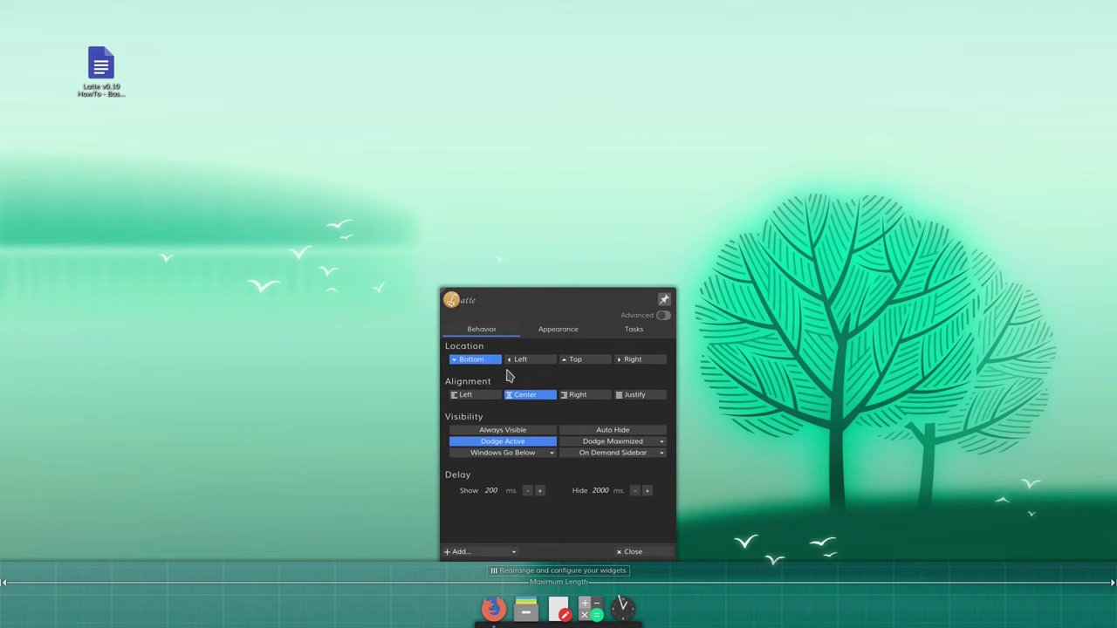
- Try the dock on the Left, Top and Right edges, then return it to Bottom
left_click(538, 362)
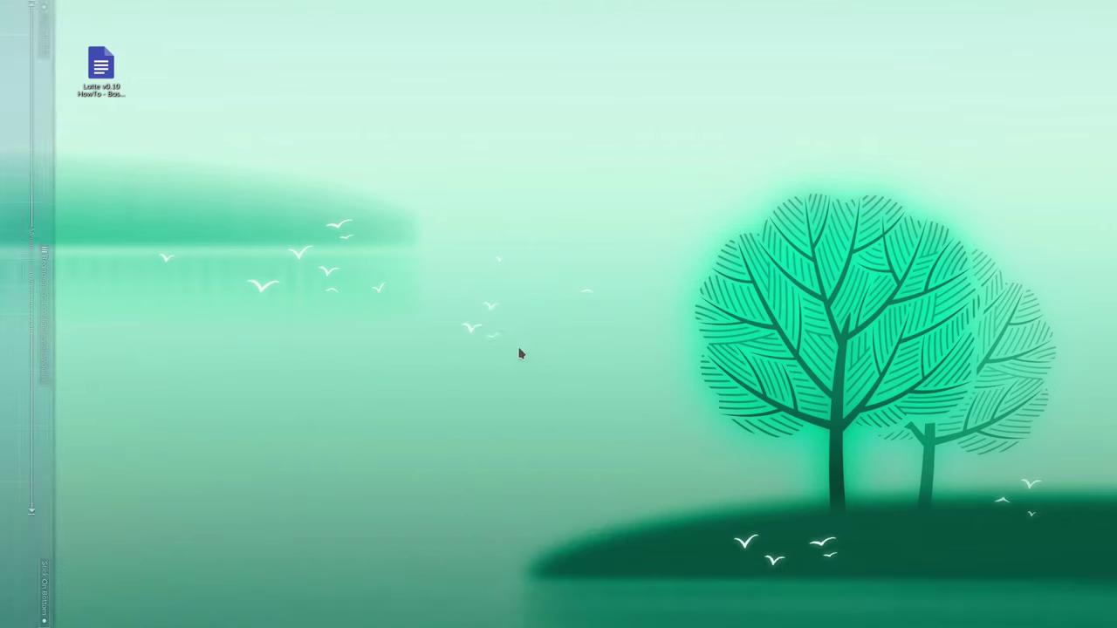
left_click(208, 254)
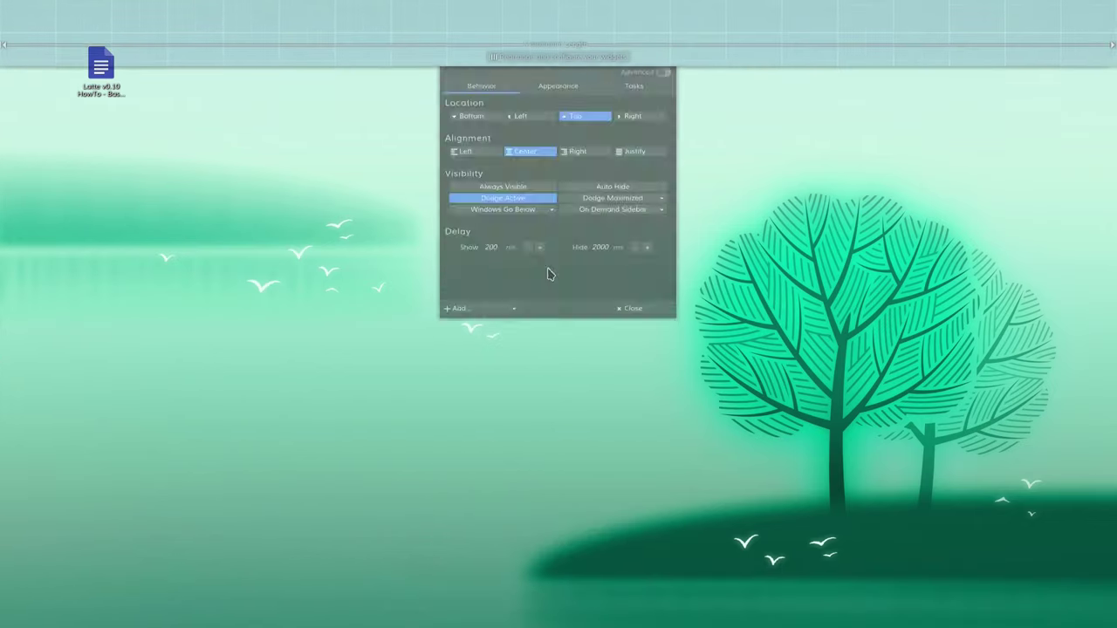
left_click(637, 142)
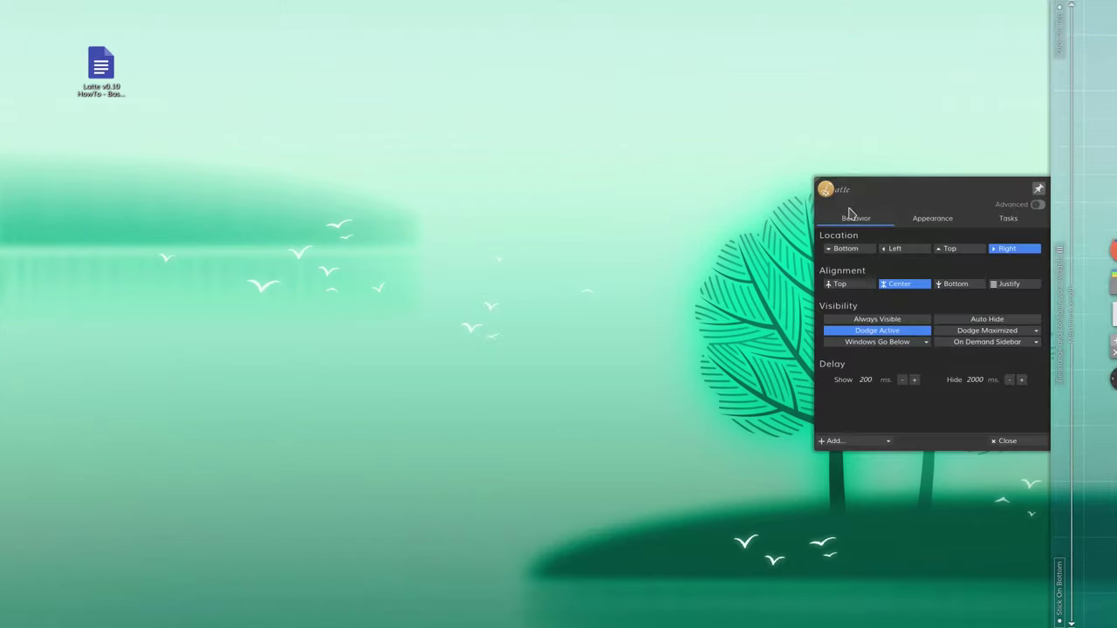
left_click(854, 253)
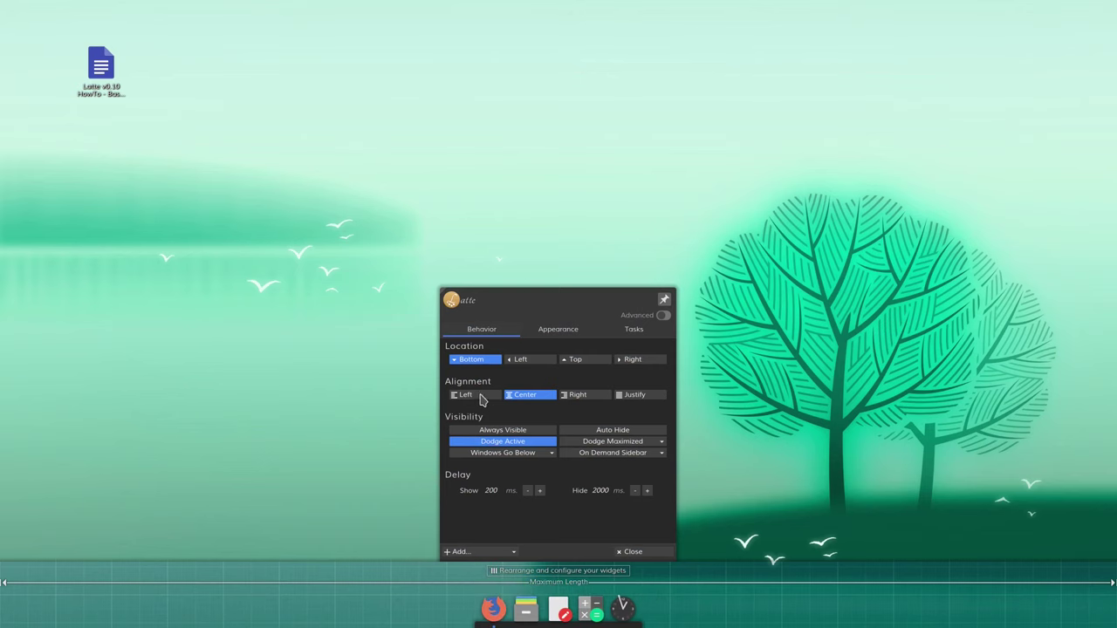
- Try left and right alignment, then settle the dock's items on Center alignment
left_click(480, 396)
left_click(525, 394)
left_click(578, 395)
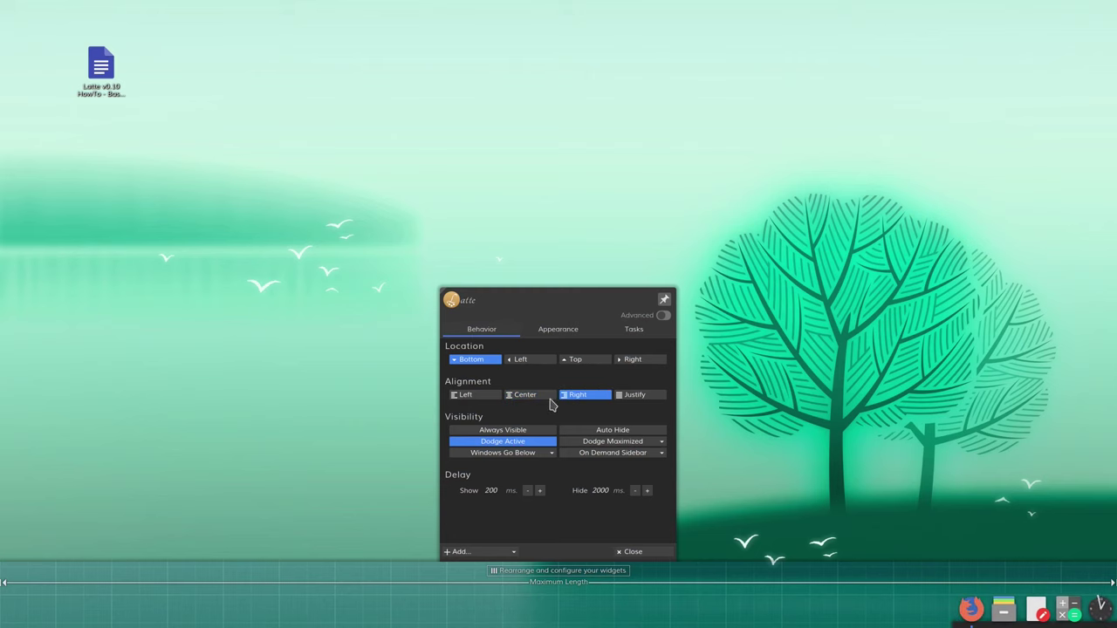
left_click(549, 398)
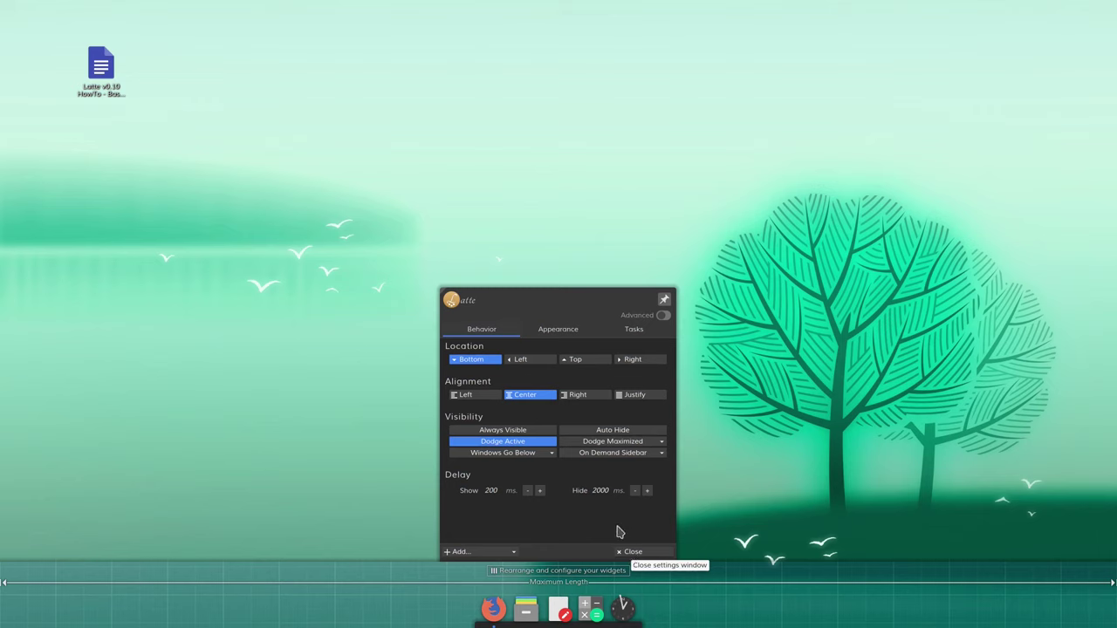
- Close dock settings, open a KWrite window near the top, then reopen Edit Dock
scroll(603, 495, "down", 5)
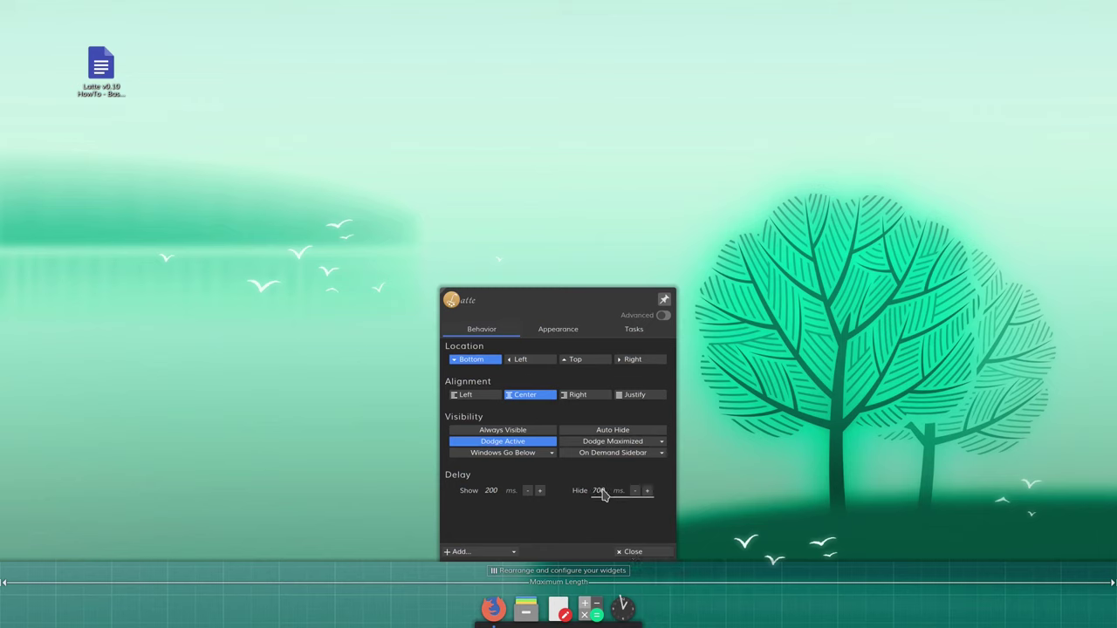
left_click(635, 552)
key("super+3")
left_click_drag(487, 35, 546, 165)
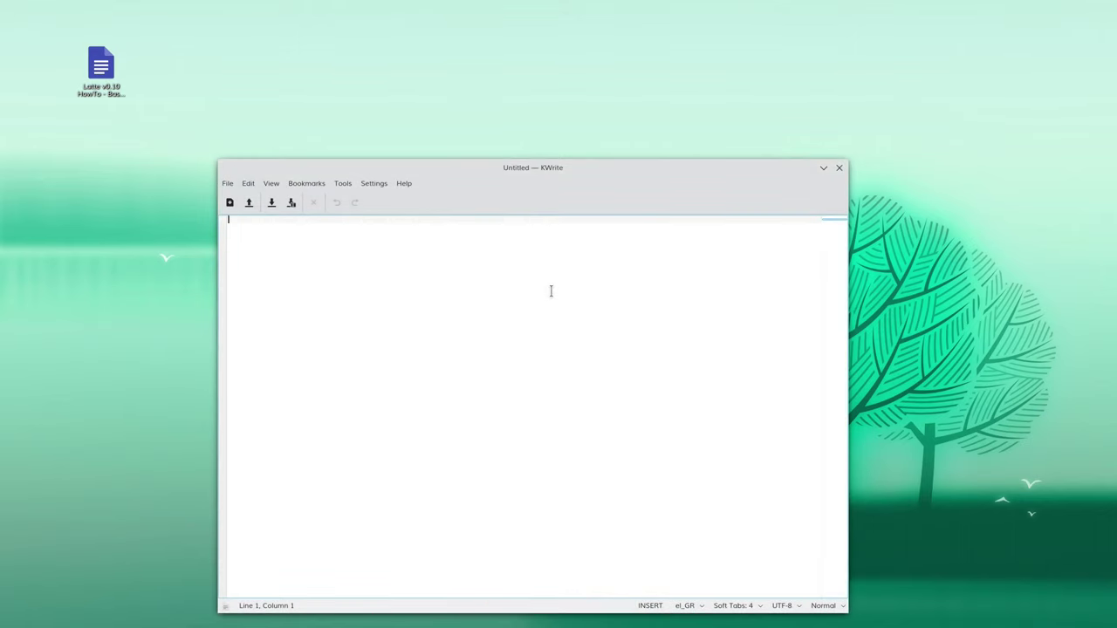
left_click_drag(528, 174, 494, 51)
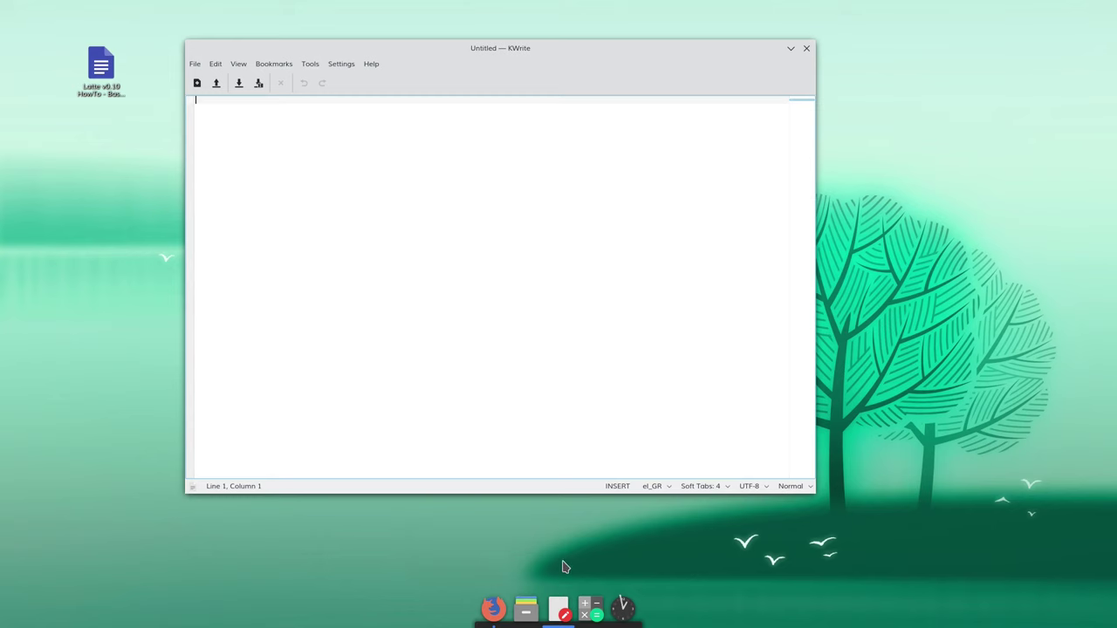
right_click(558, 599)
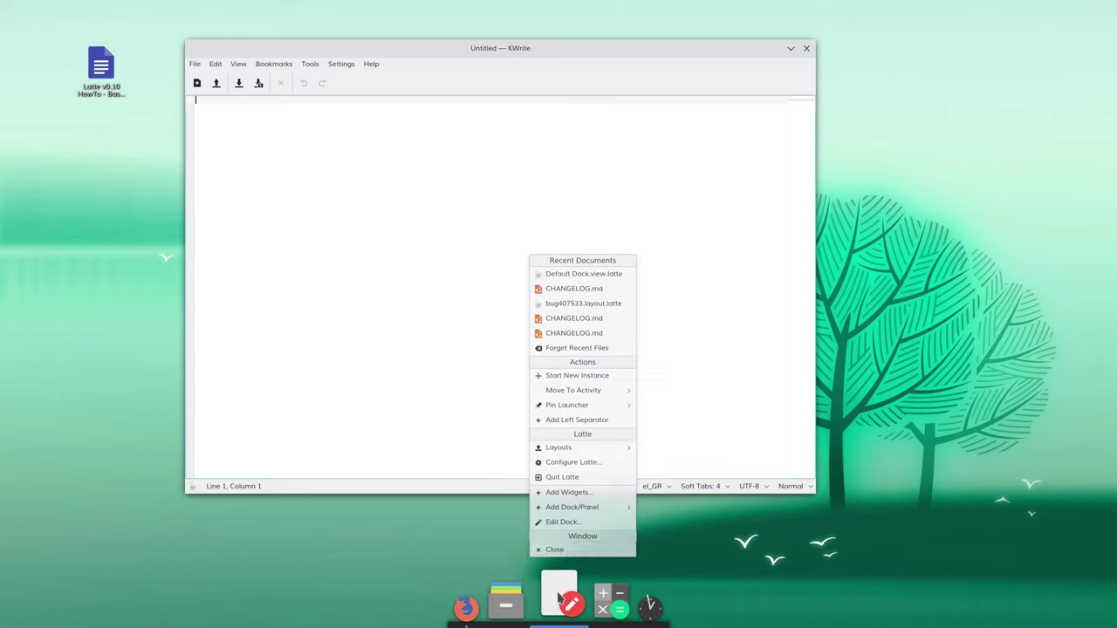
left_click(573, 527)
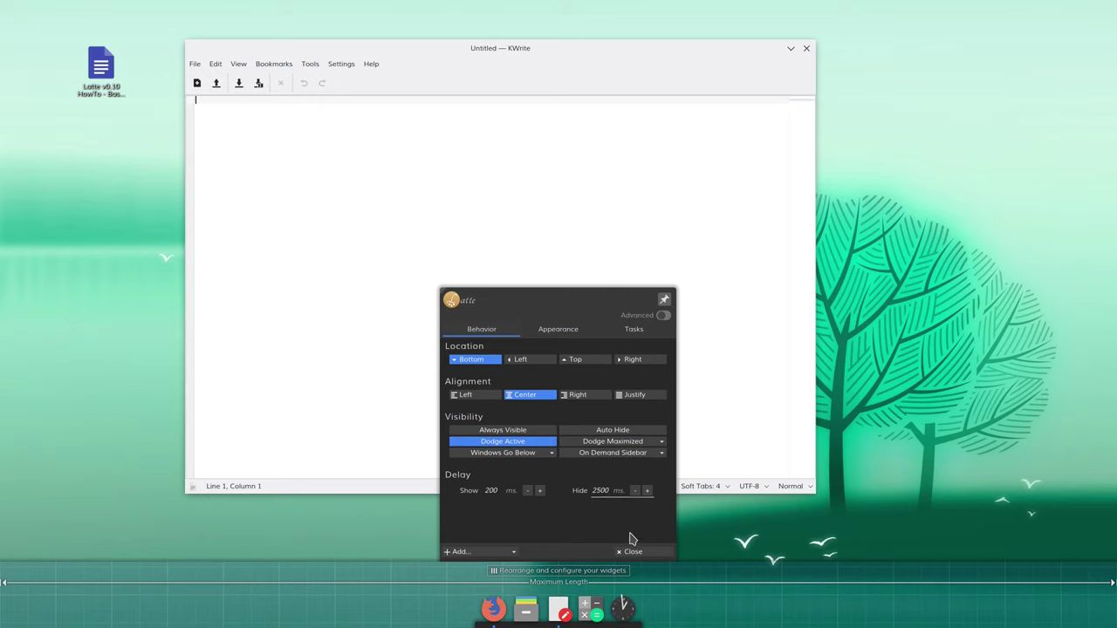
- Close the dock settings and move the KWrite window back near the top-left
left_click(646, 555)
left_click_drag(480, 53, 521, 171)
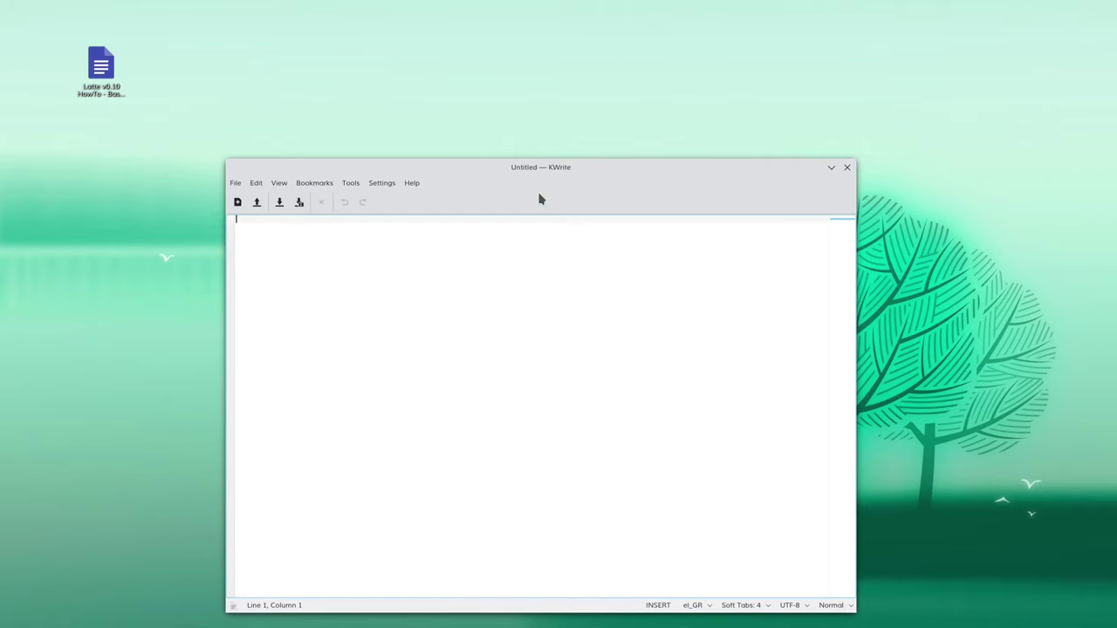
left_click_drag(546, 166, 491, 47)
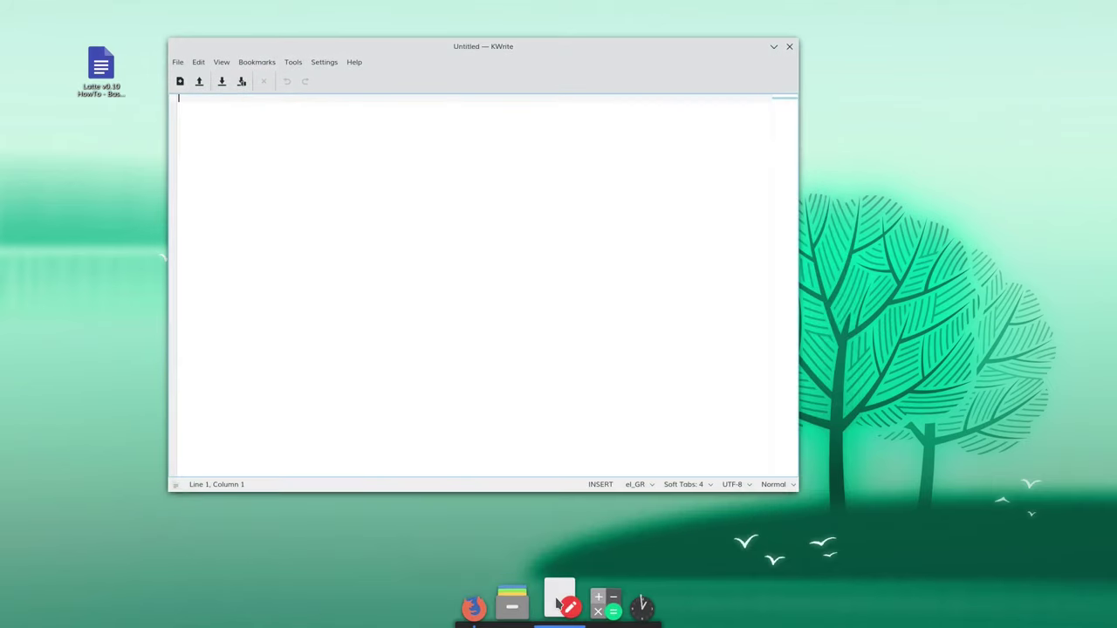
- Reopen the dock settings and scroll the hide delay down to 700 ms
right_click(557, 602)
left_click(575, 553)
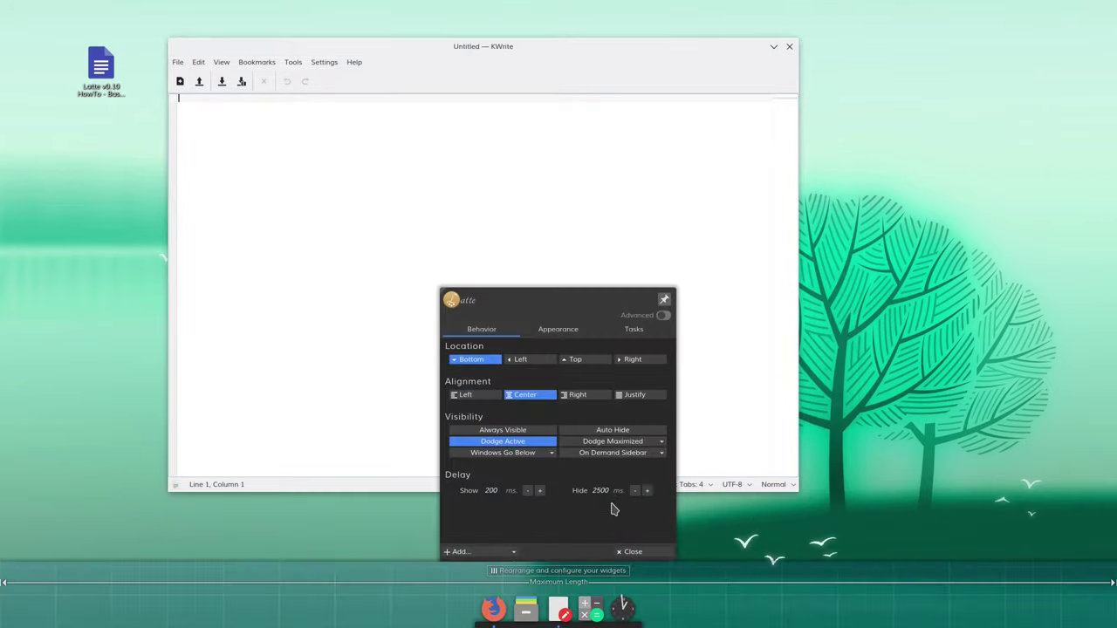
scroll(614, 500, "down", 6)
left_click(559, 331)
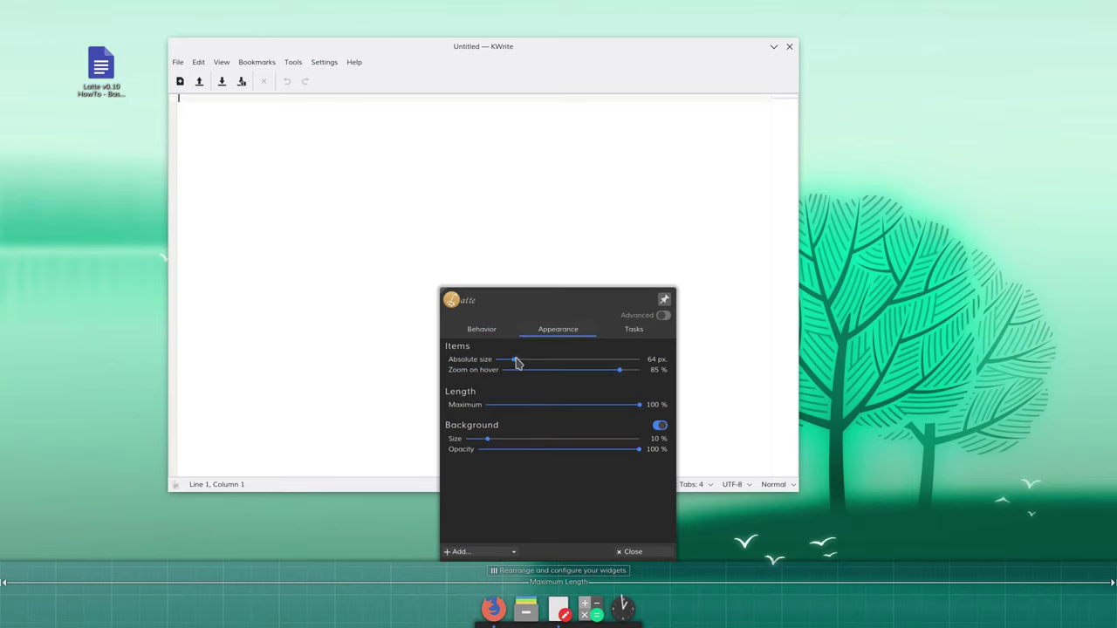
- Drag the Appearance Zoom on hover slider to 60%, keeping items at 64 px
mouse_move(515, 363)
left_mouse_down()
mouse_move(529, 365)
mouse_move(516, 342)
left_mouse_up()
left_click_drag(607, 376, 443, 370)
left_click_drag(509, 373, 586, 374)
- Scroll the Maximum Length ruler to 78%, trying larger icons before returning to 64 px
scroll(559, 587, "down", 6)
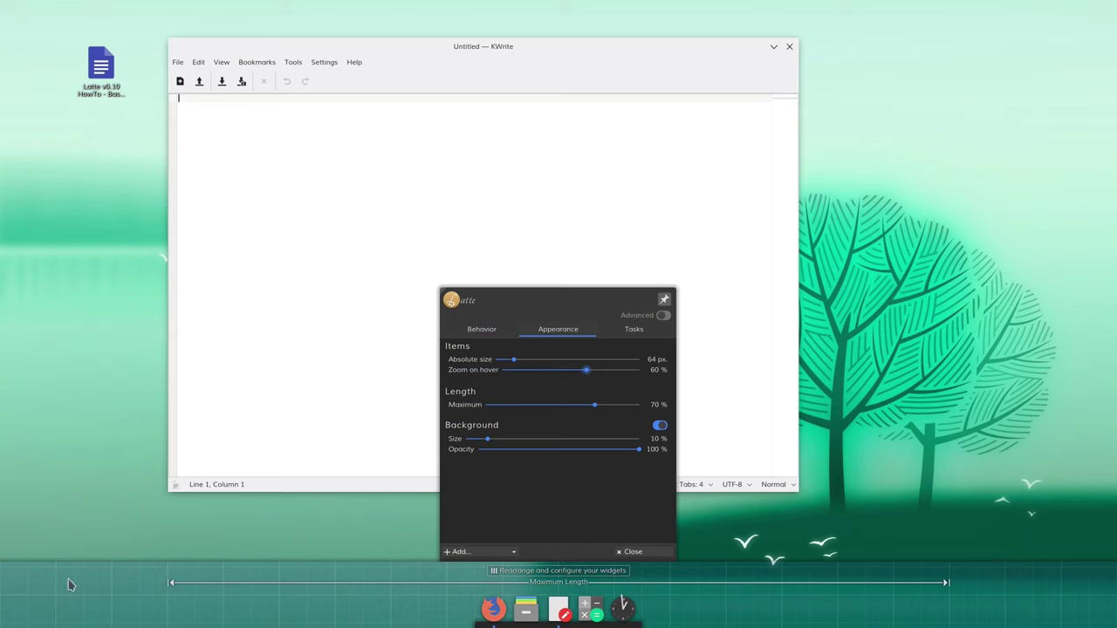
scroll(561, 585, "down", 7)
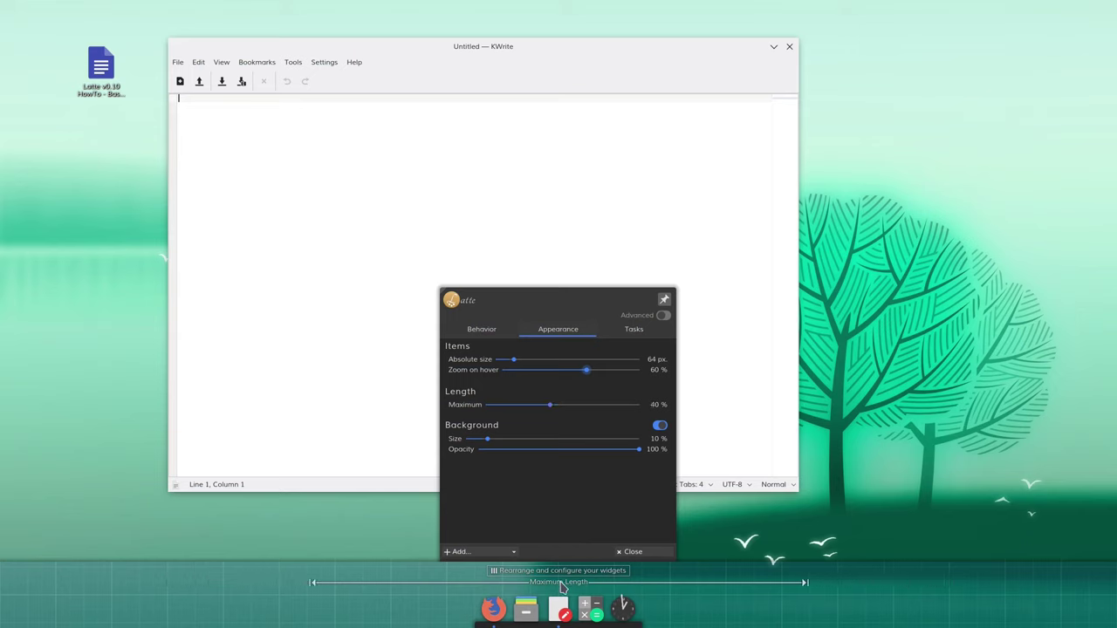
scroll(561, 585, "down", 2)
left_click_drag(524, 361, 555, 363)
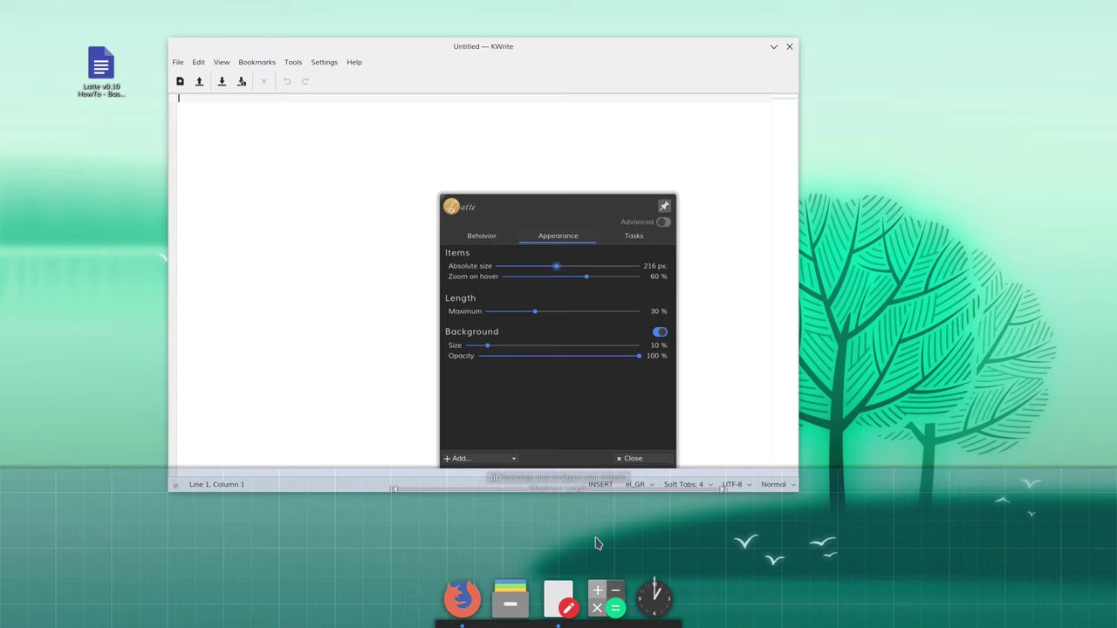
left_click_drag(556, 266, 519, 273)
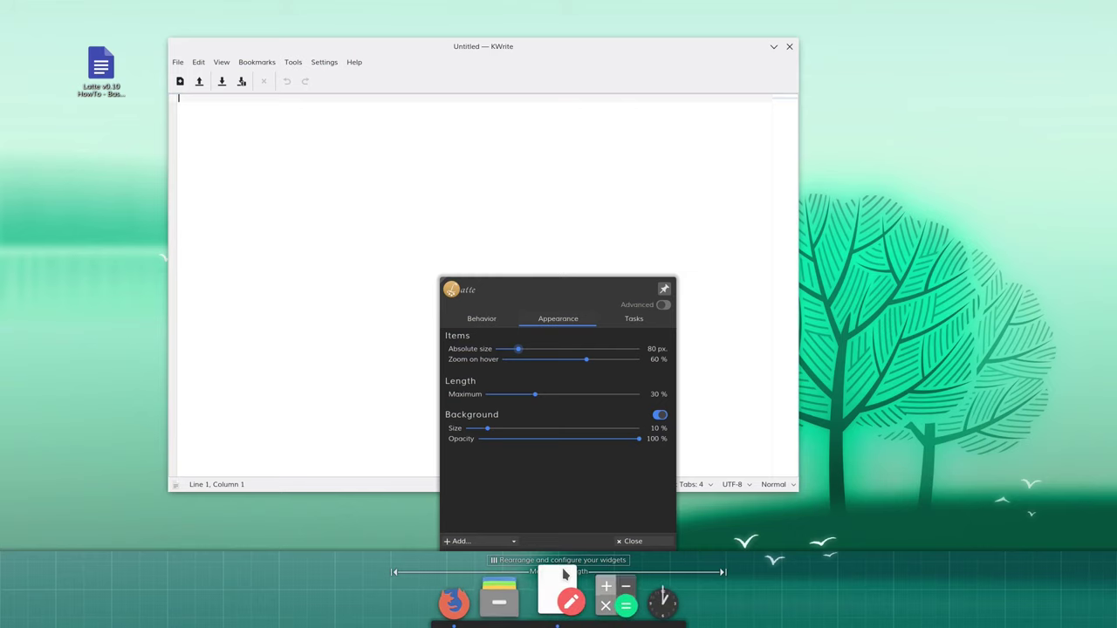
- Adjust the Absolute size slider to set the dock items to 72 px
scroll(555, 577, "up", 6)
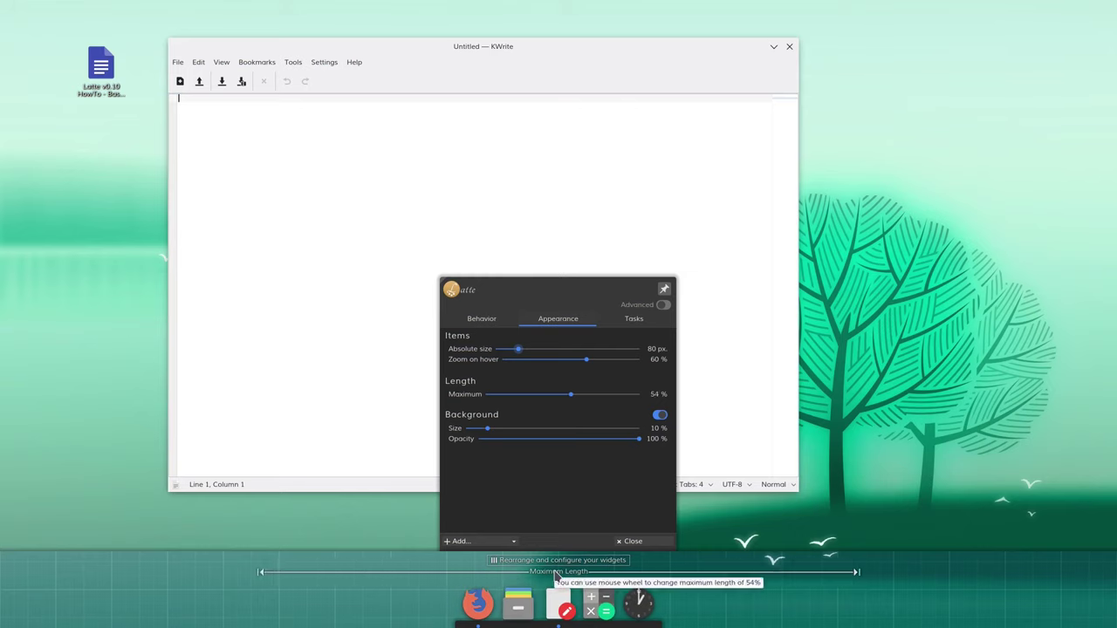
scroll(555, 576, "down", 6)
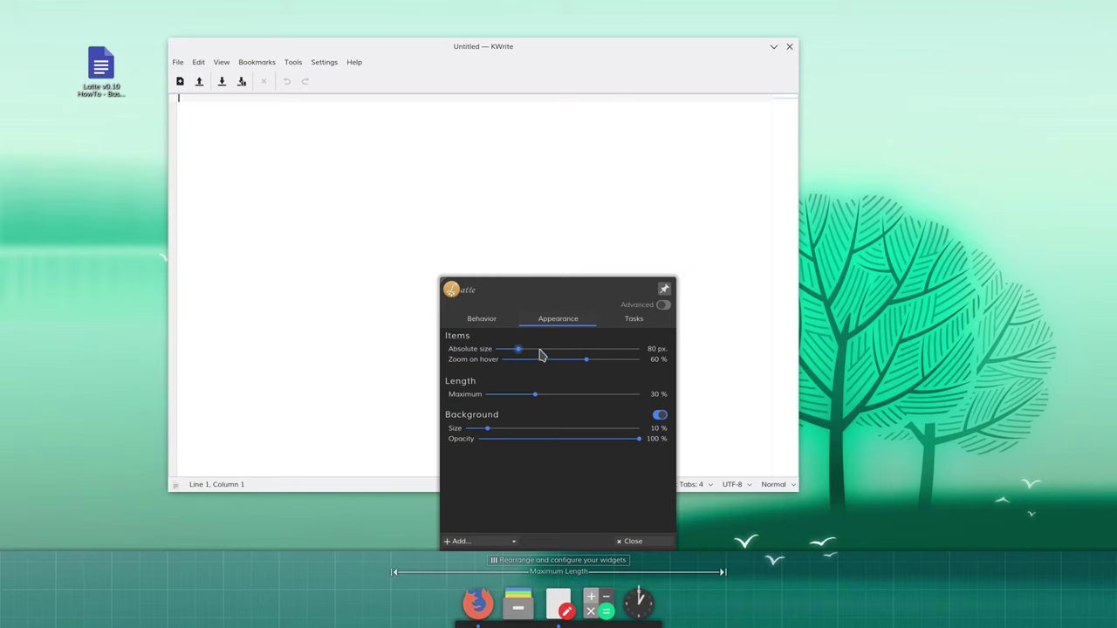
left_click_drag(526, 355, 529, 354)
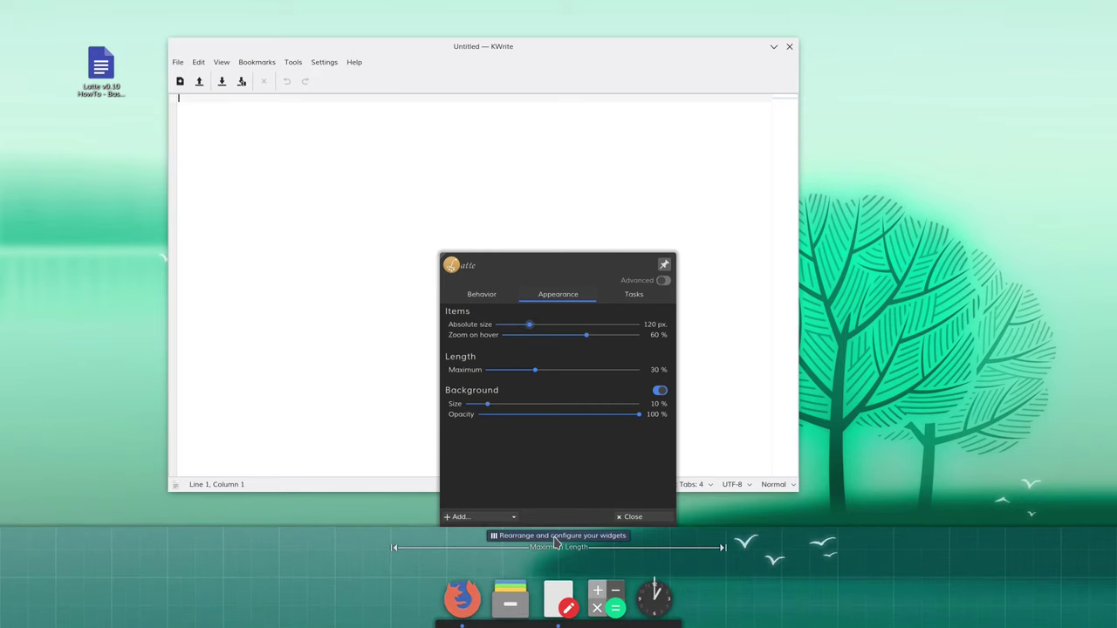
scroll(555, 548, "up", 10)
scroll(556, 552, "down", 10)
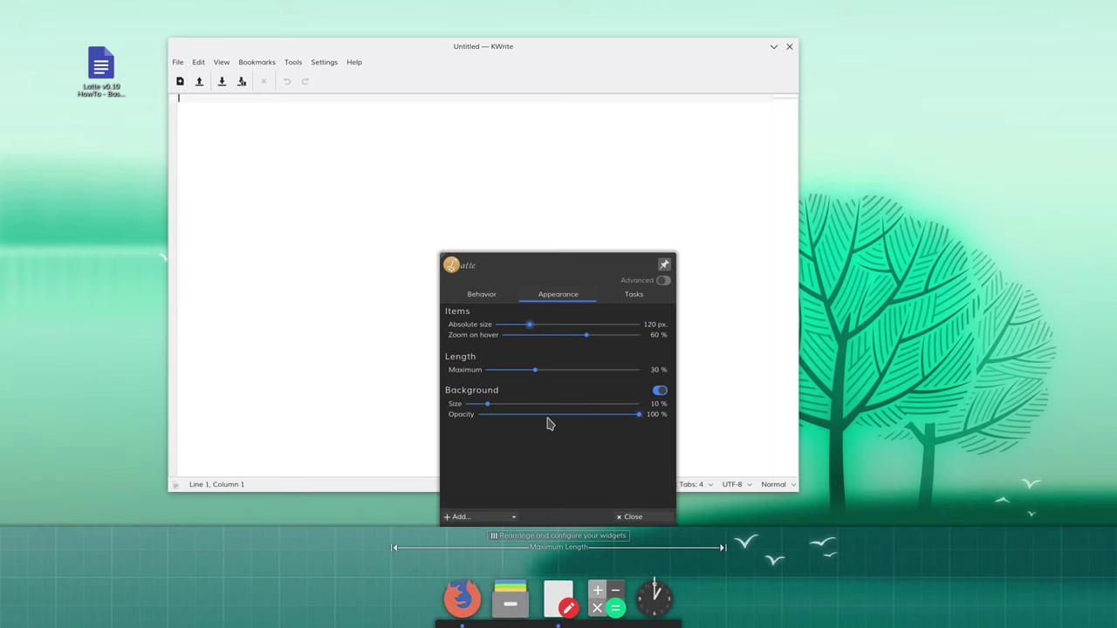
scroll(551, 555, "up", 16)
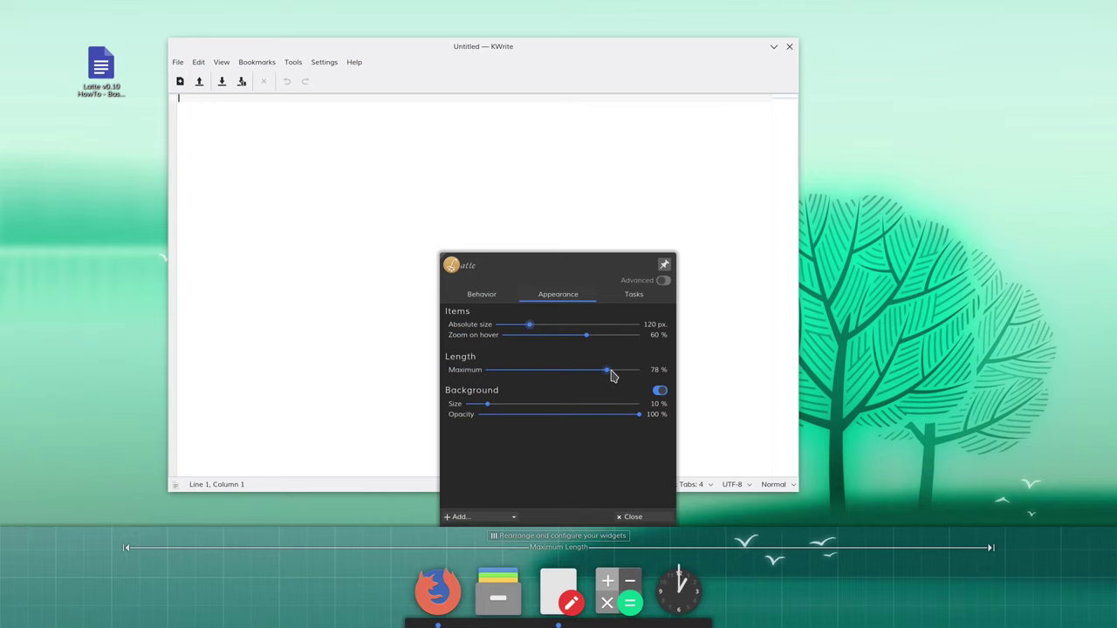
left_click_drag(529, 324, 522, 326)
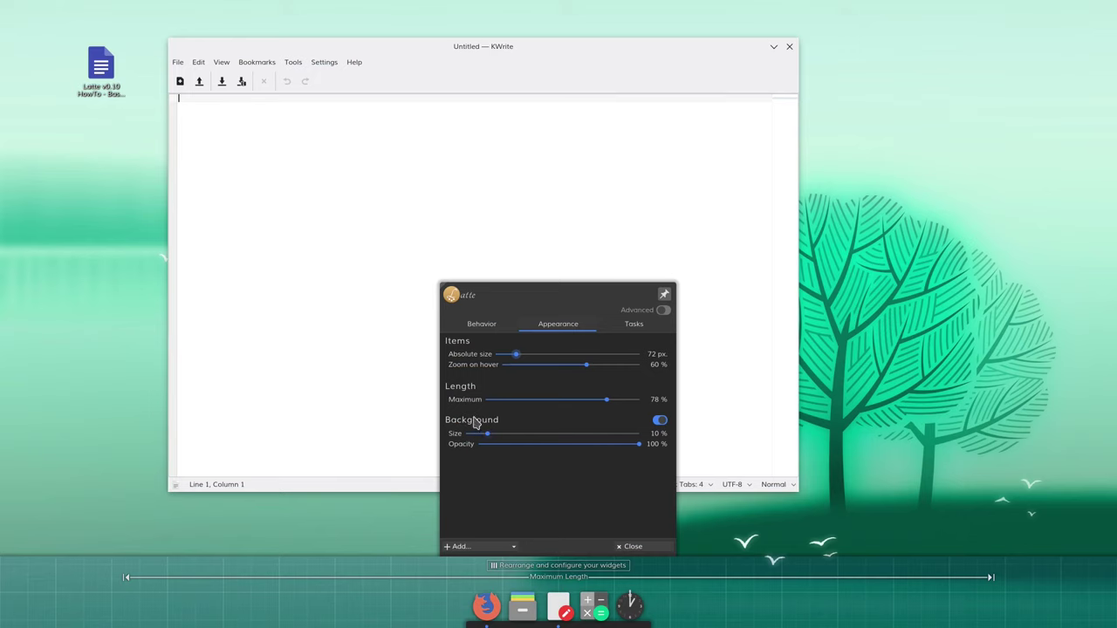
- Switch the dock background back on and set its size to 39% and opacity to 36%
left_click(487, 422)
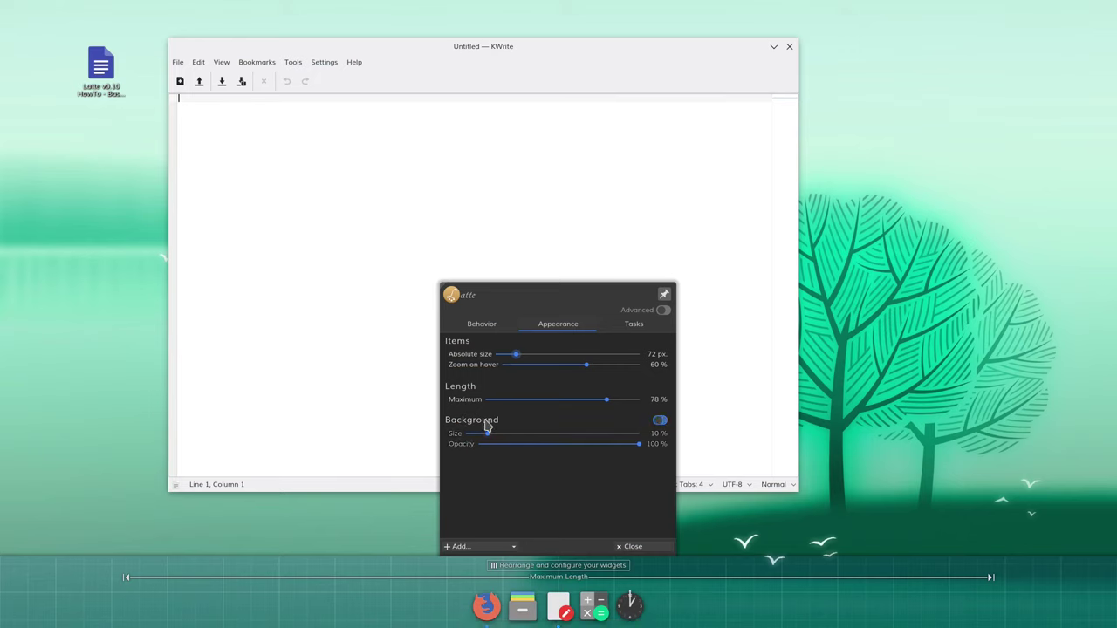
left_click(486, 424)
left_click_drag(488, 439, 536, 436)
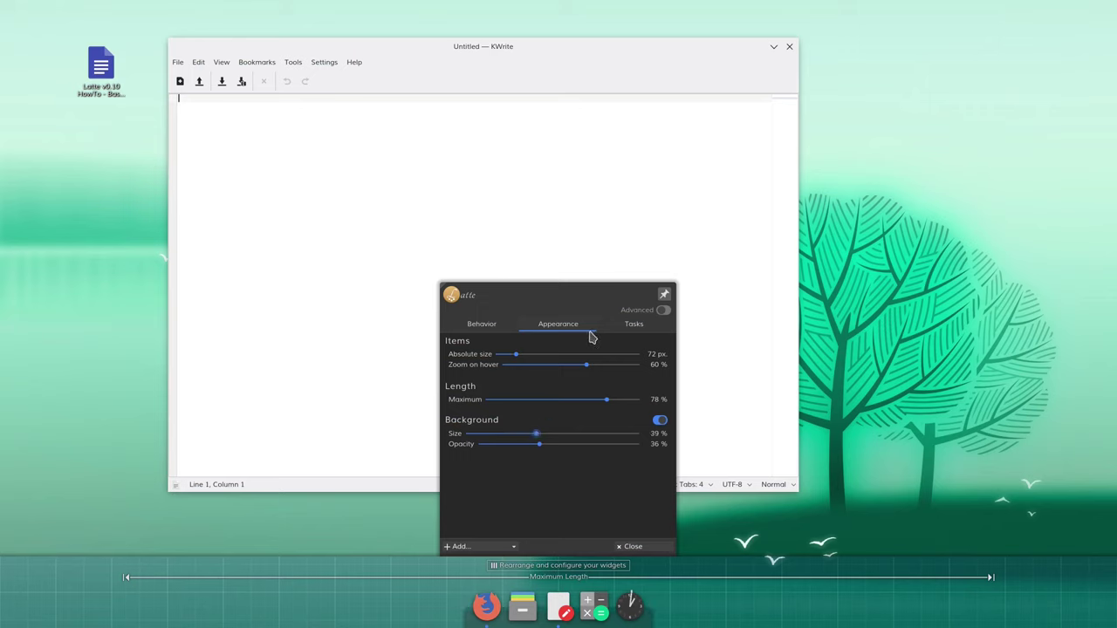
- Look over the dock's Tasks and Behavior options, then close the Latte settings window
left_click(635, 328)
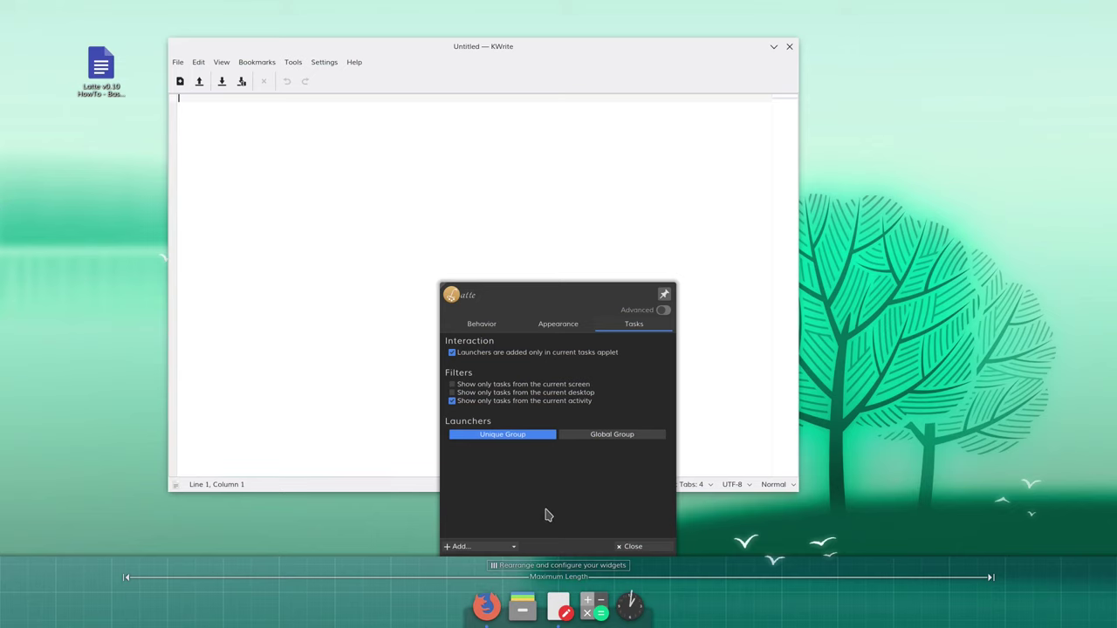
left_click(491, 325)
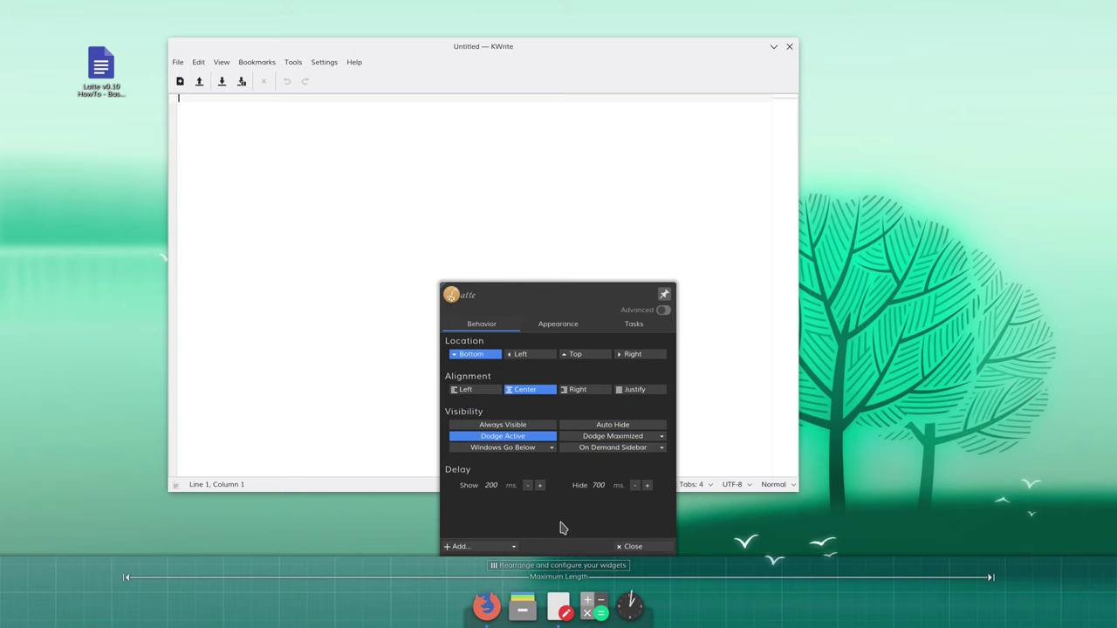
left_click(650, 547)
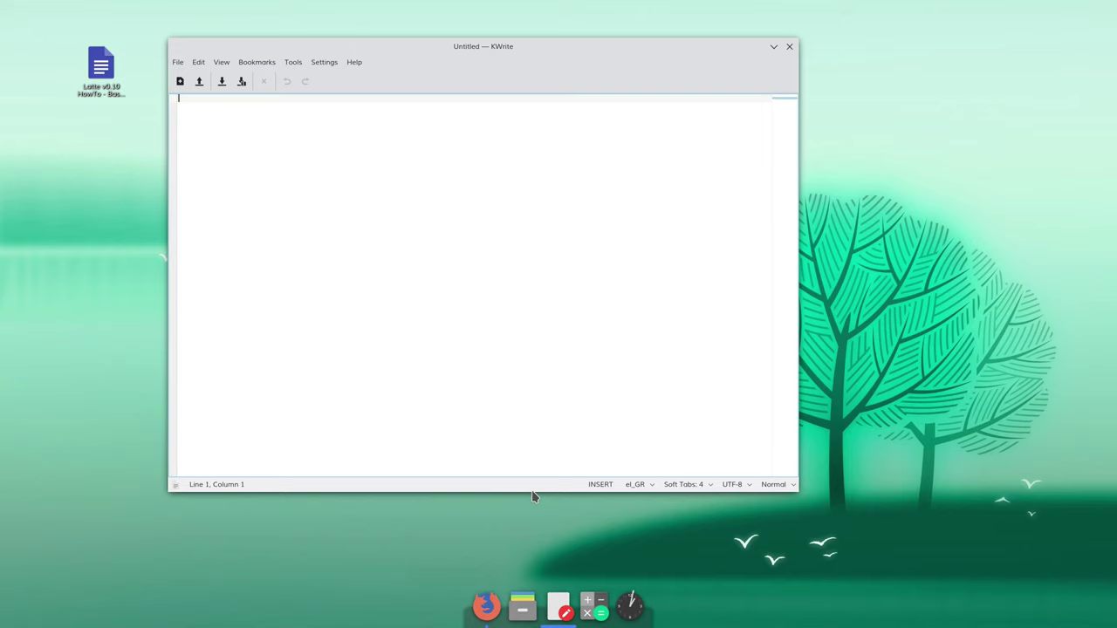
- Search the widgets browser for 'application lau' and drop the Application Launcher onto the dock
right_click(558, 593)
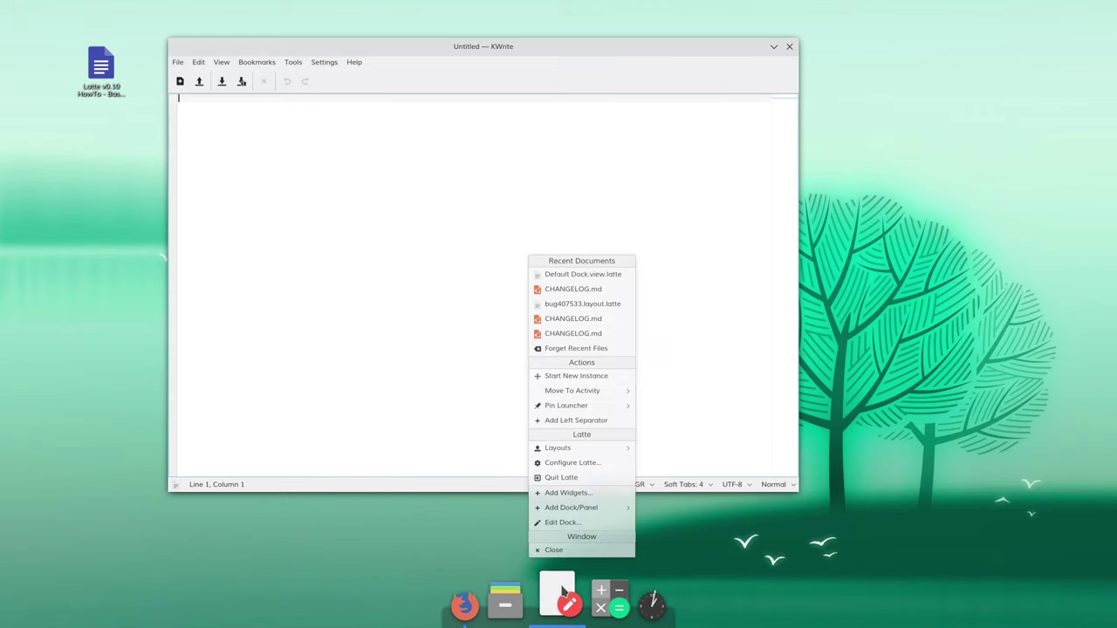
left_click(566, 493)
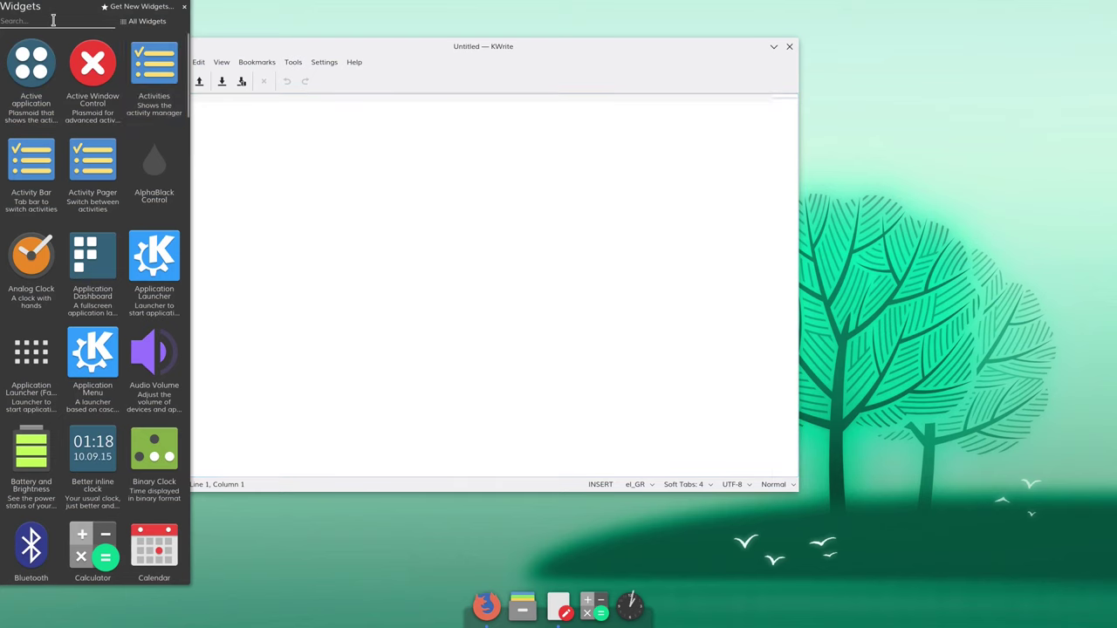
type("application")
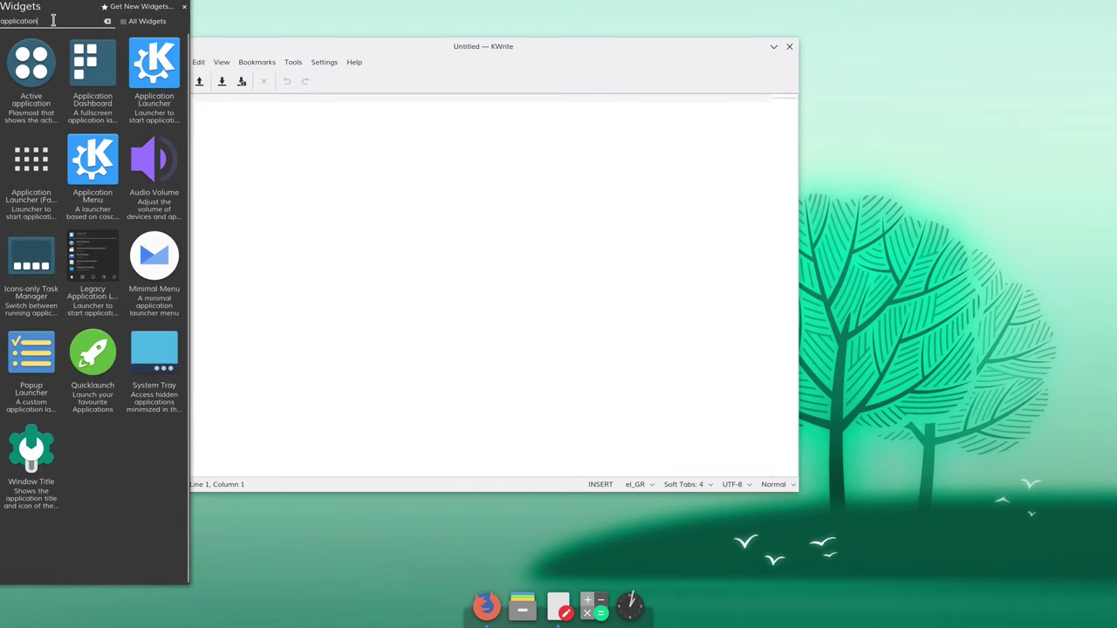
type(" lau")
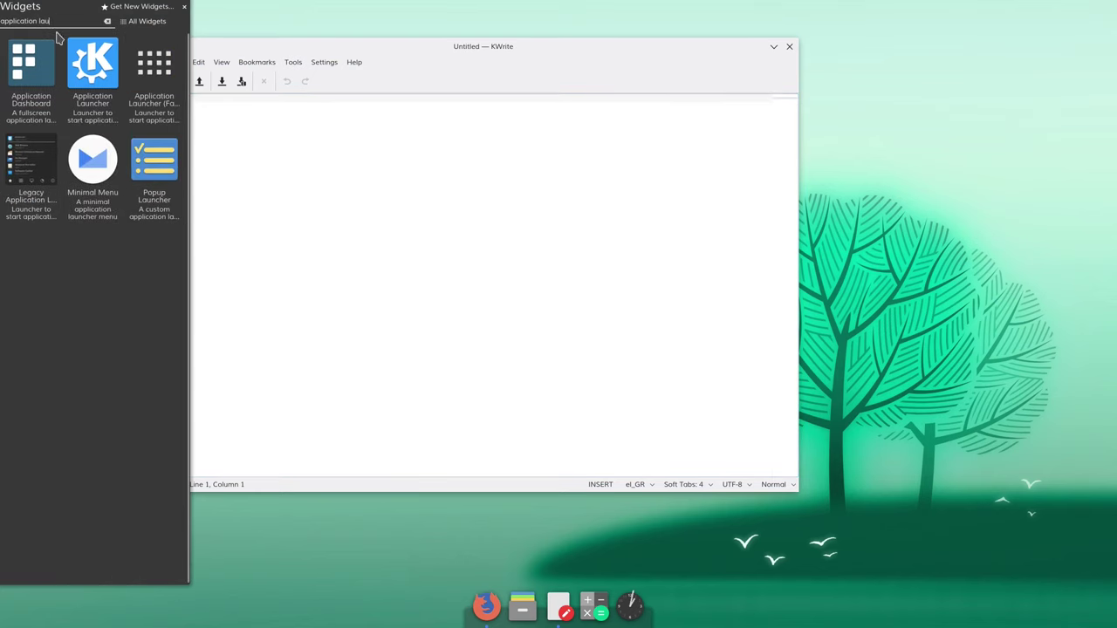
left_click_drag(90, 68, 469, 605)
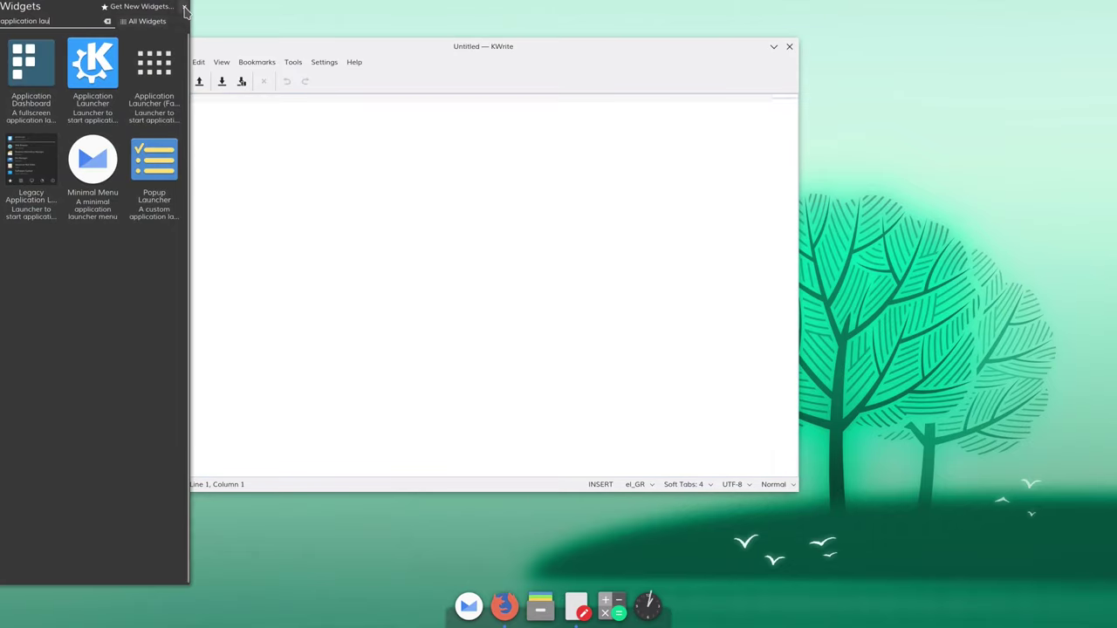
left_click(184, 6)
- Open and dismiss the new launcher's menu, then close the KWrite window
left_click(465, 593)
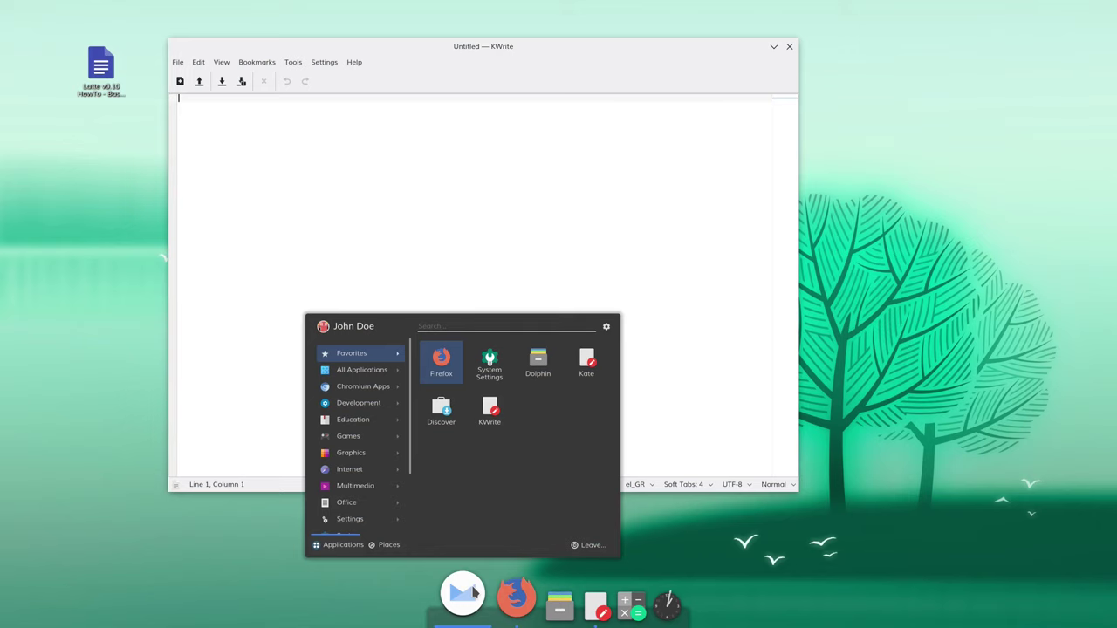
left_click(474, 593)
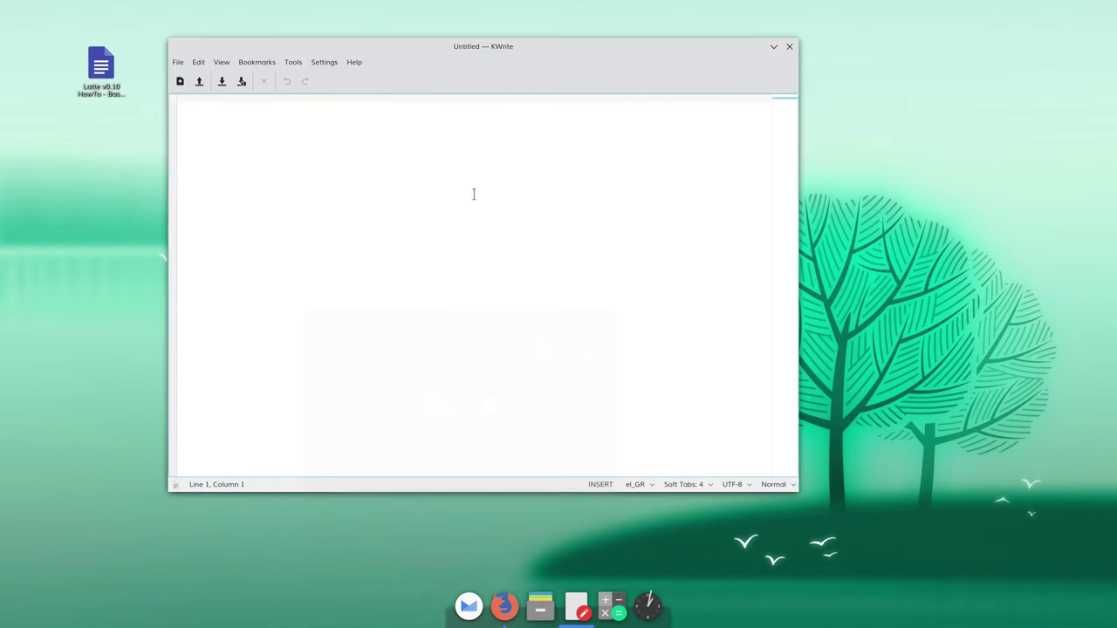
left_click(790, 47)
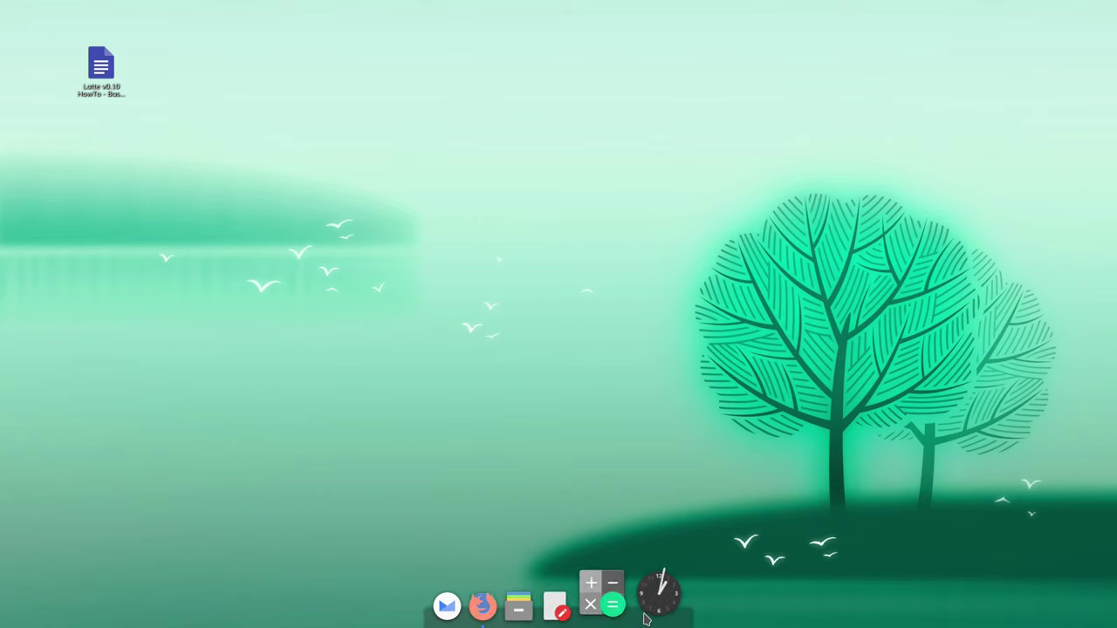
- Remove the Analog Clock from the dock in edit mode and close the dock settings
right_click(576, 594)
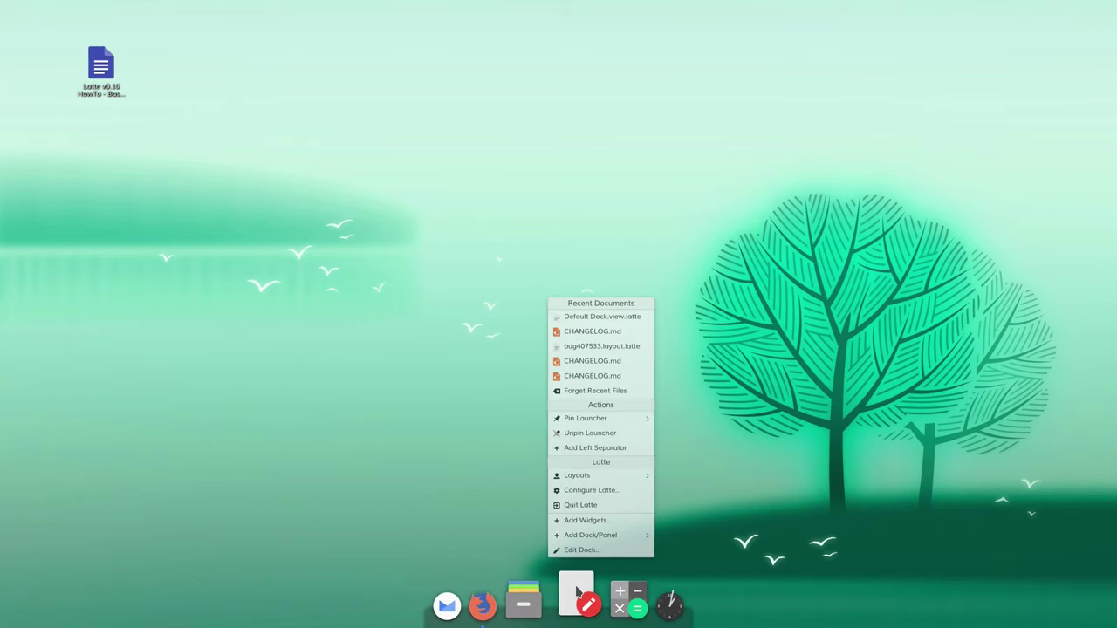
left_click(579, 550)
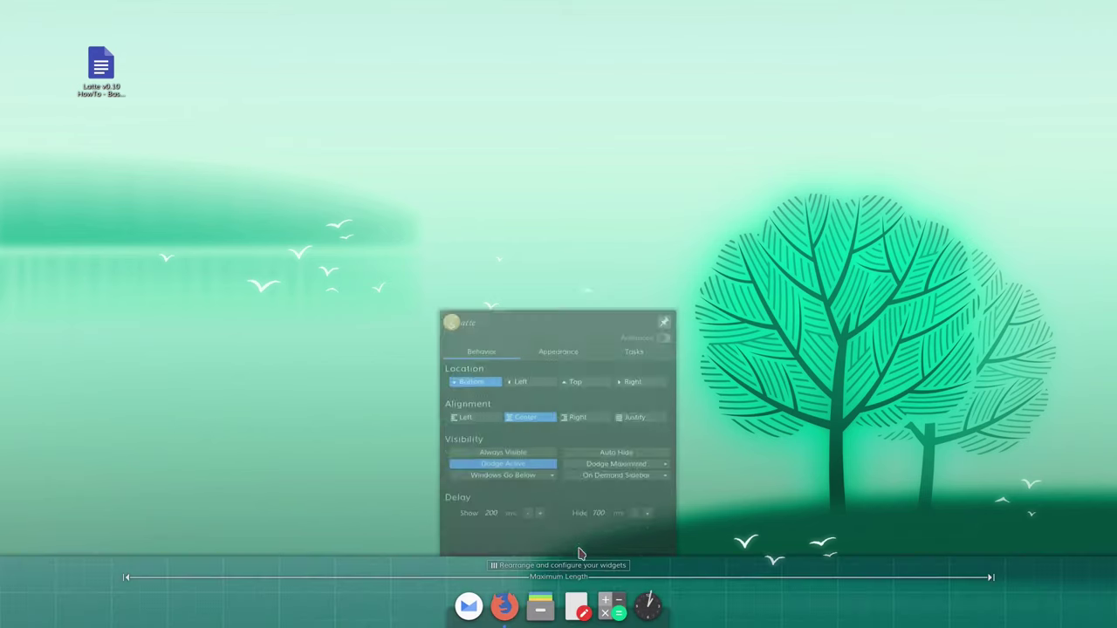
right_click(650, 593)
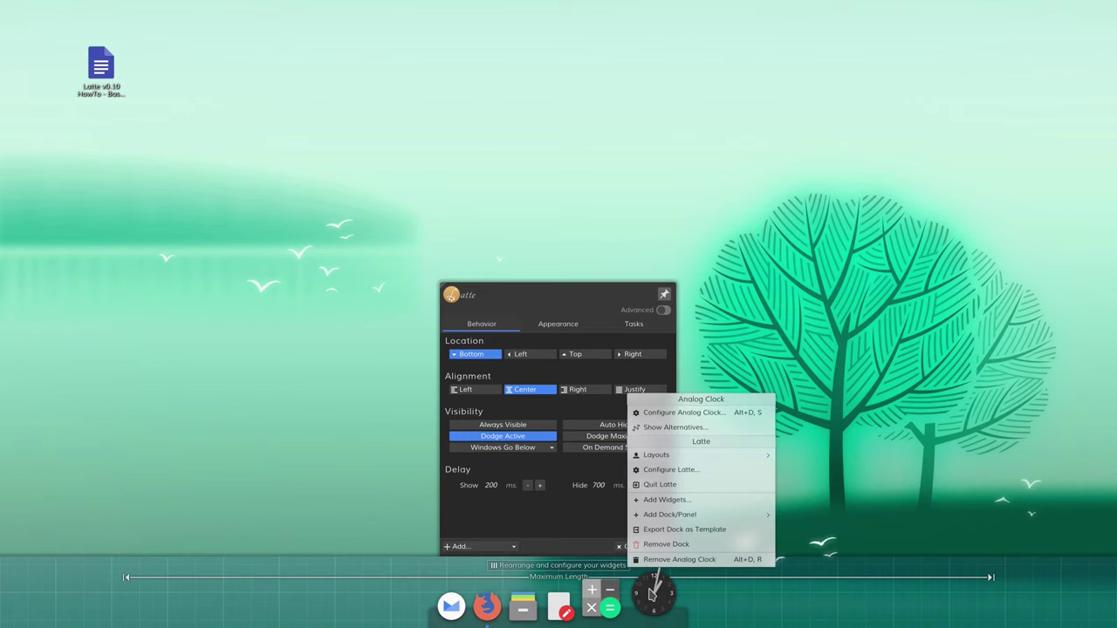
left_click(699, 567)
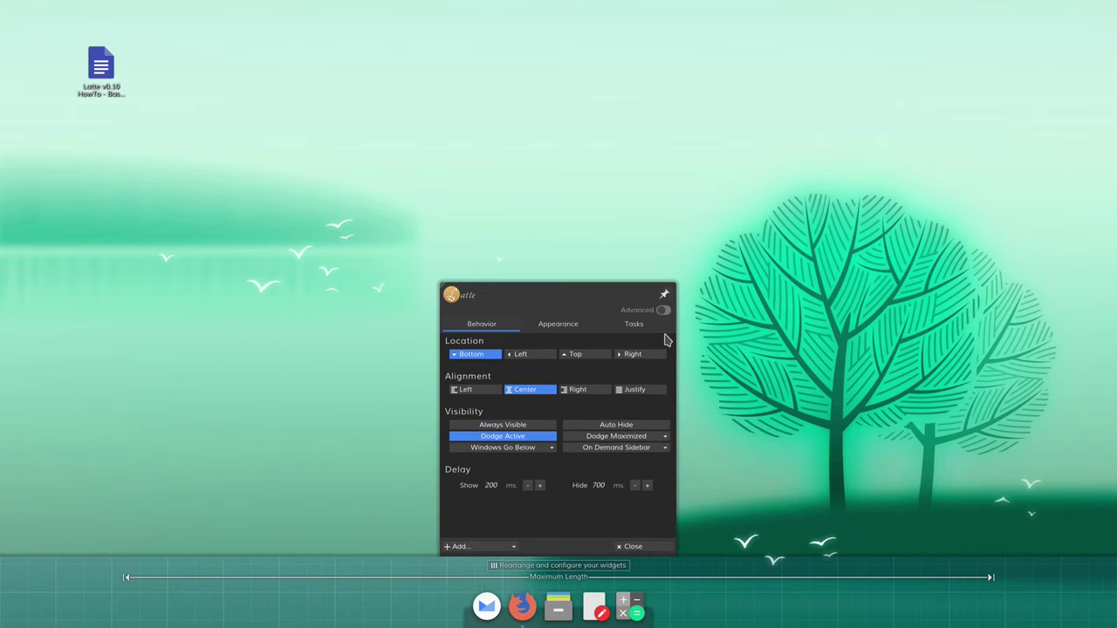
left_click(650, 548)
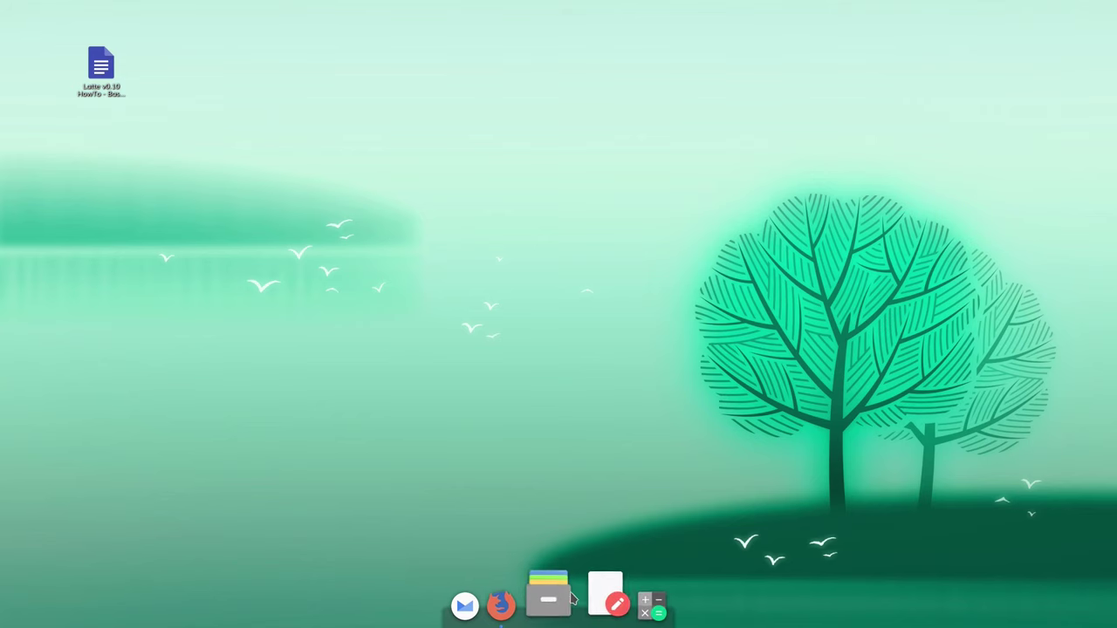
right_click(563, 596)
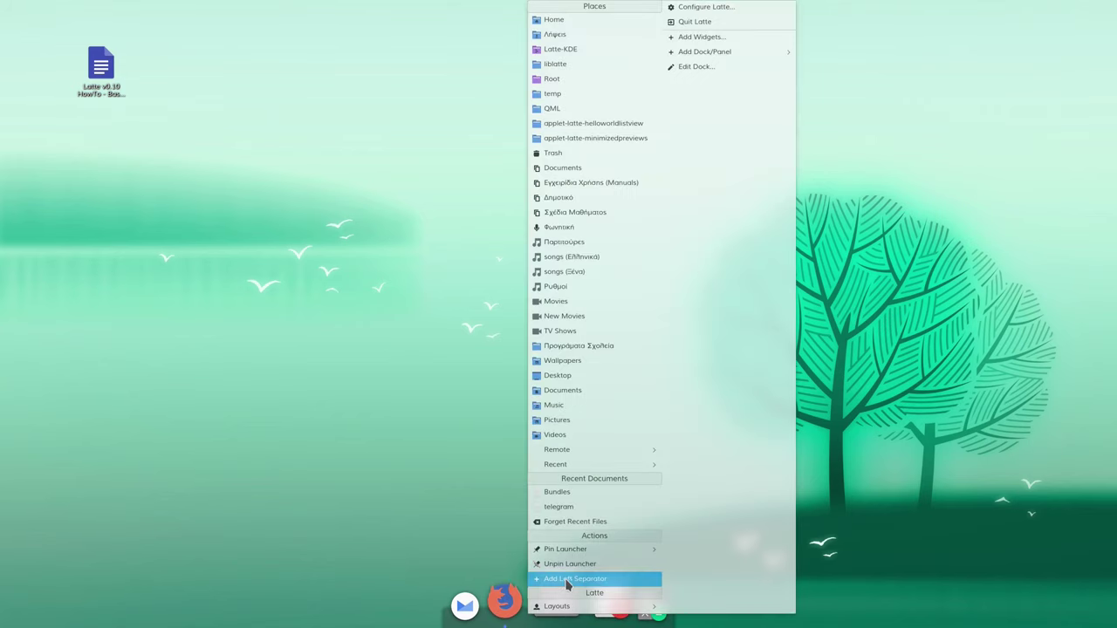
left_click(717, 70)
left_click(859, 318)
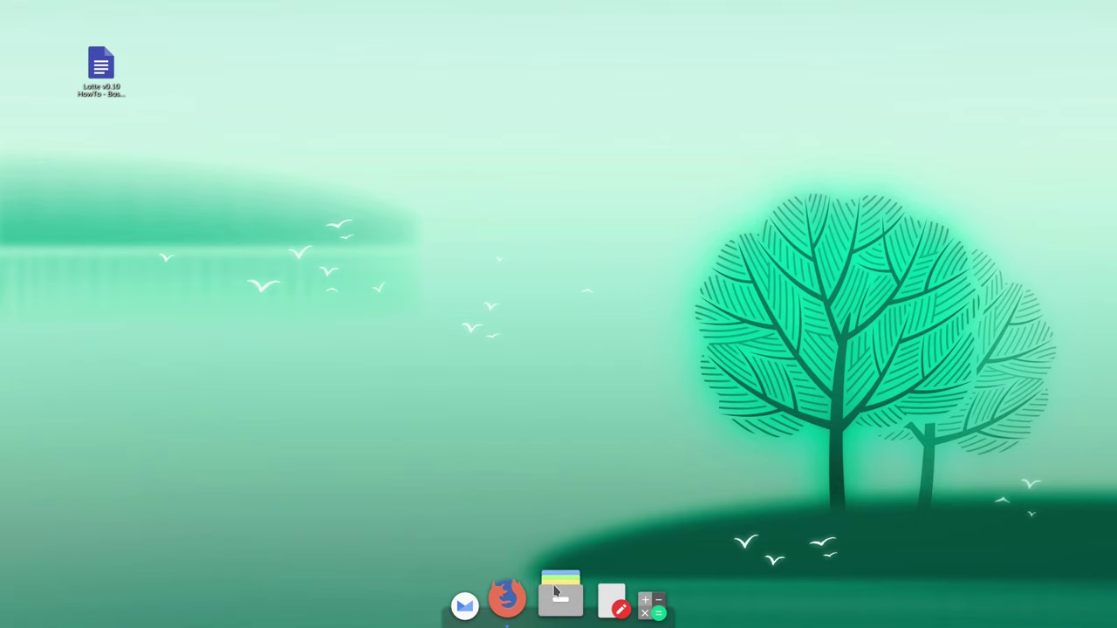
right_click(555, 592)
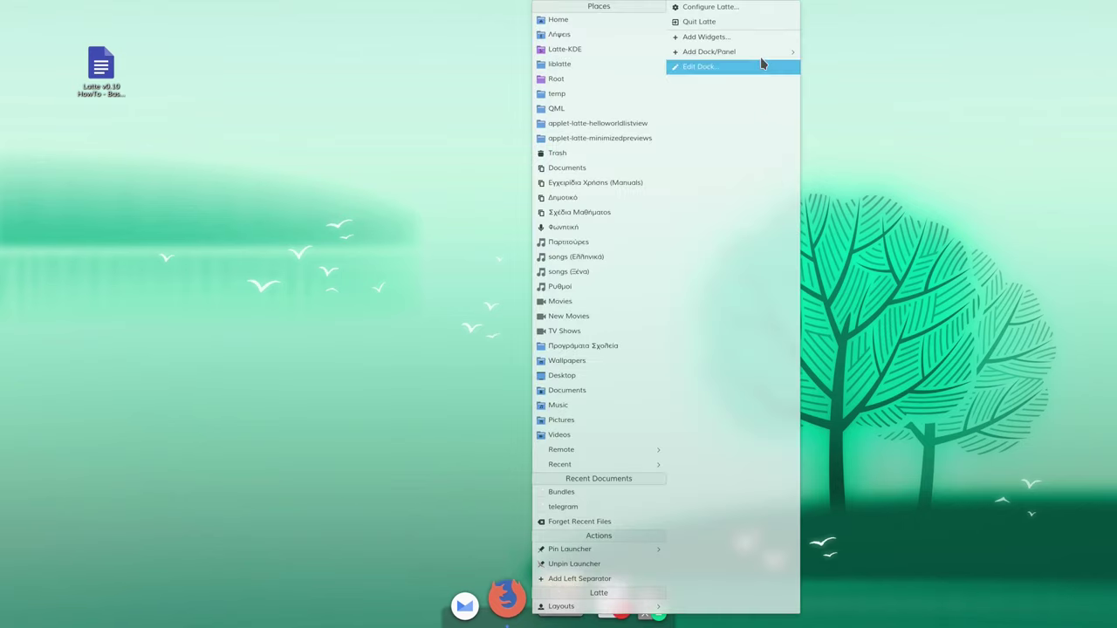
left_click(721, 70)
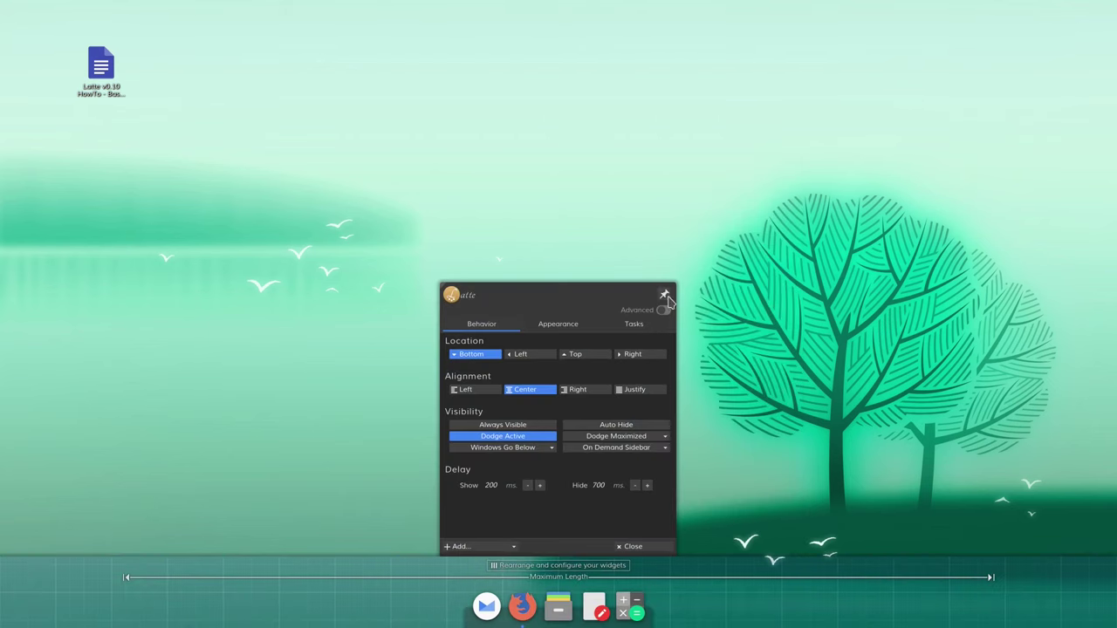
left_click(664, 296)
left_click(652, 550)
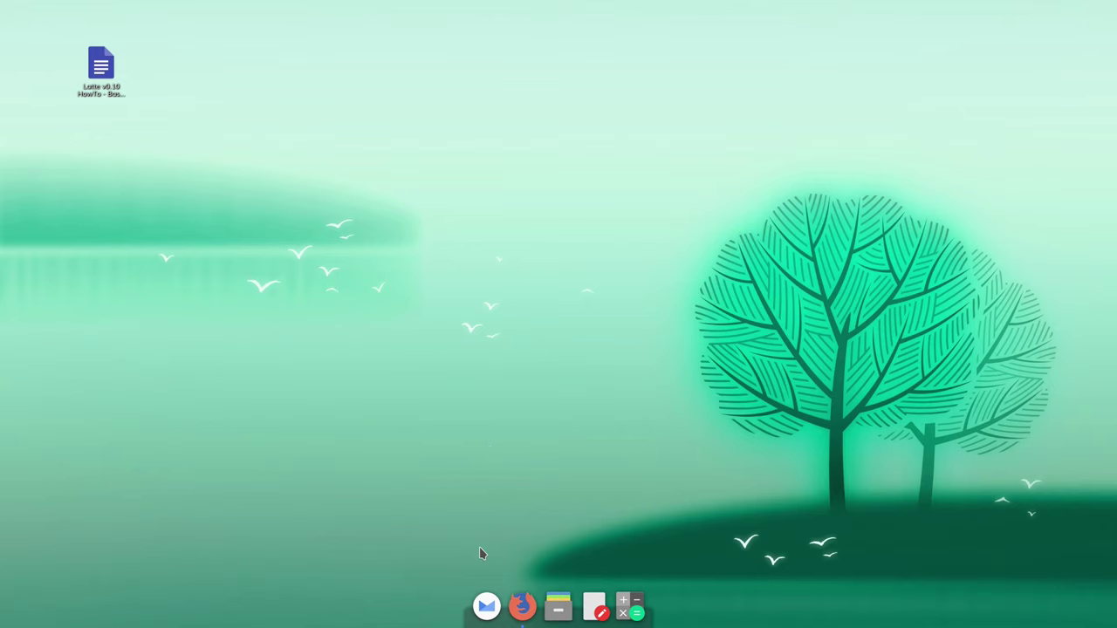
- Search the widgets browser for 'analog' and add the Analog Clock to the dock's right end
right_click(556, 581)
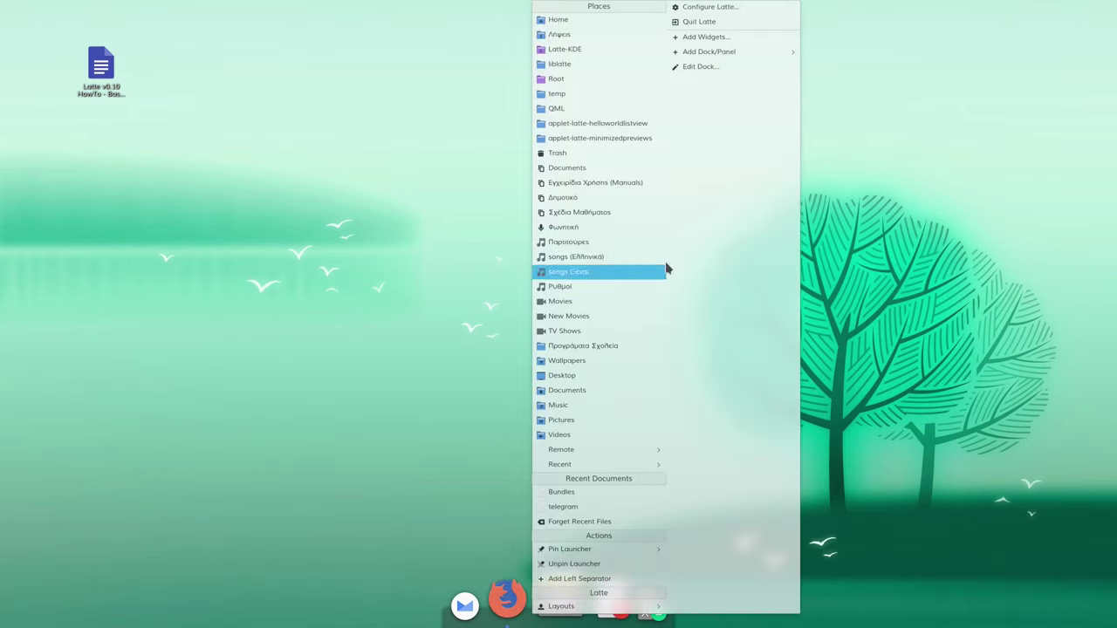
left_click(709, 38)
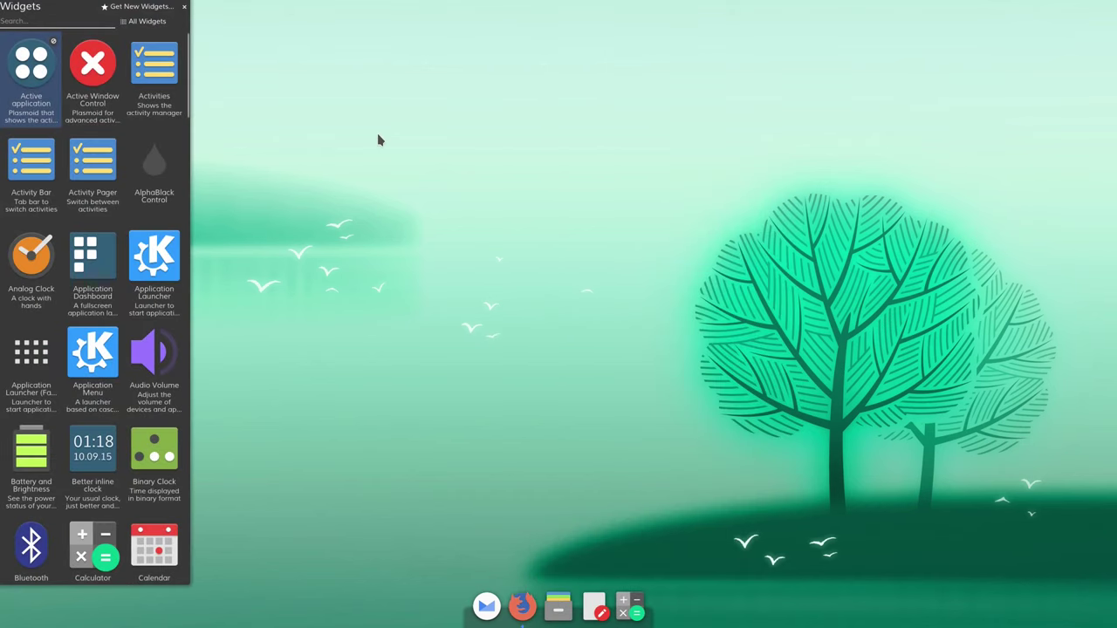
type("analog")
left_click_drag(32, 59, 643, 605)
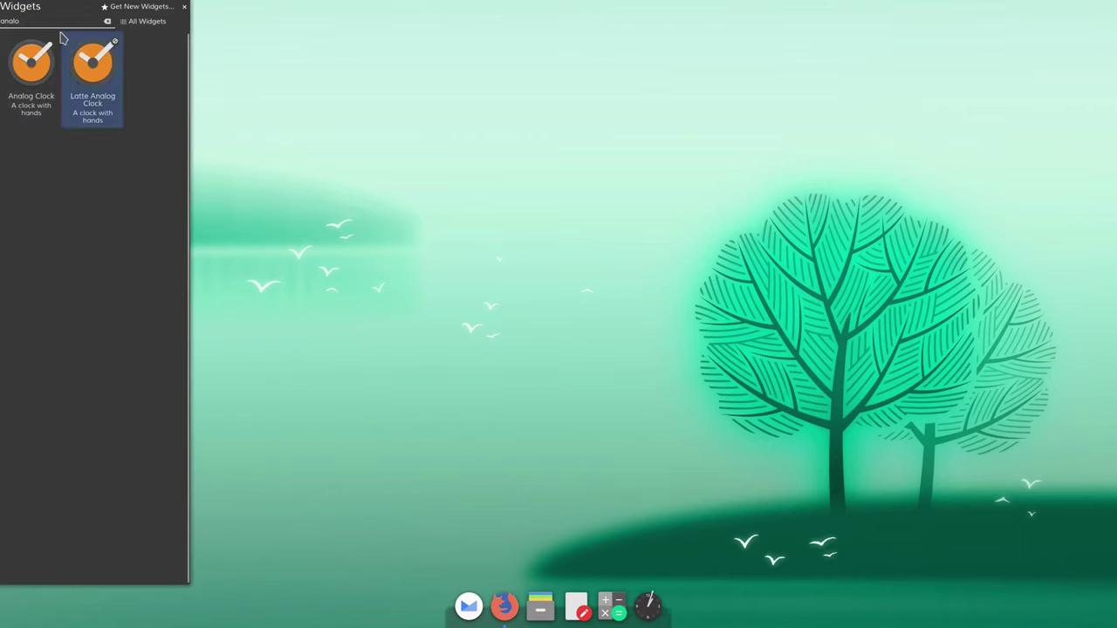
- Search for 'syst', add the System Tray after the clock, and close the widgets browser
double_click(4, 22)
type("syst")
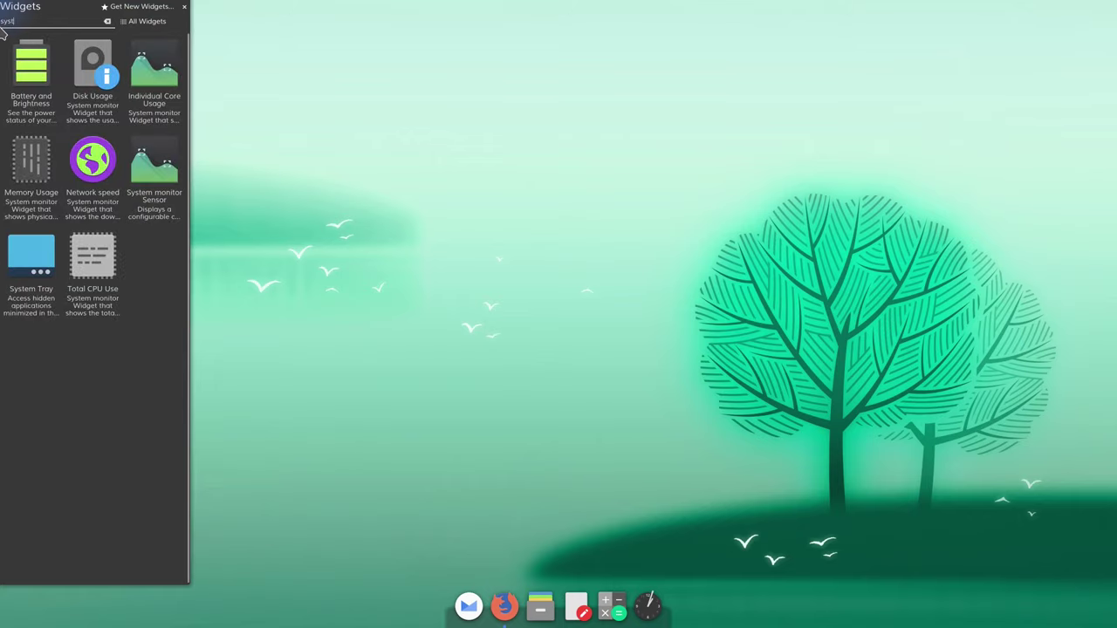
type("r")
key("BackSpace")
left_click_drag(35, 253, 668, 611)
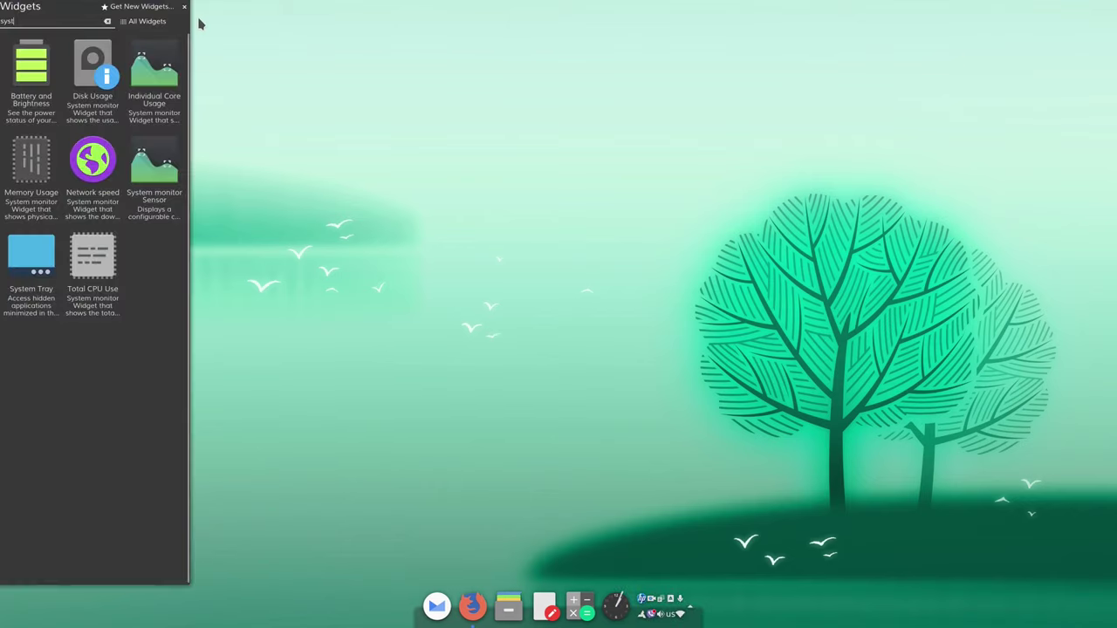
left_click(185, 9)
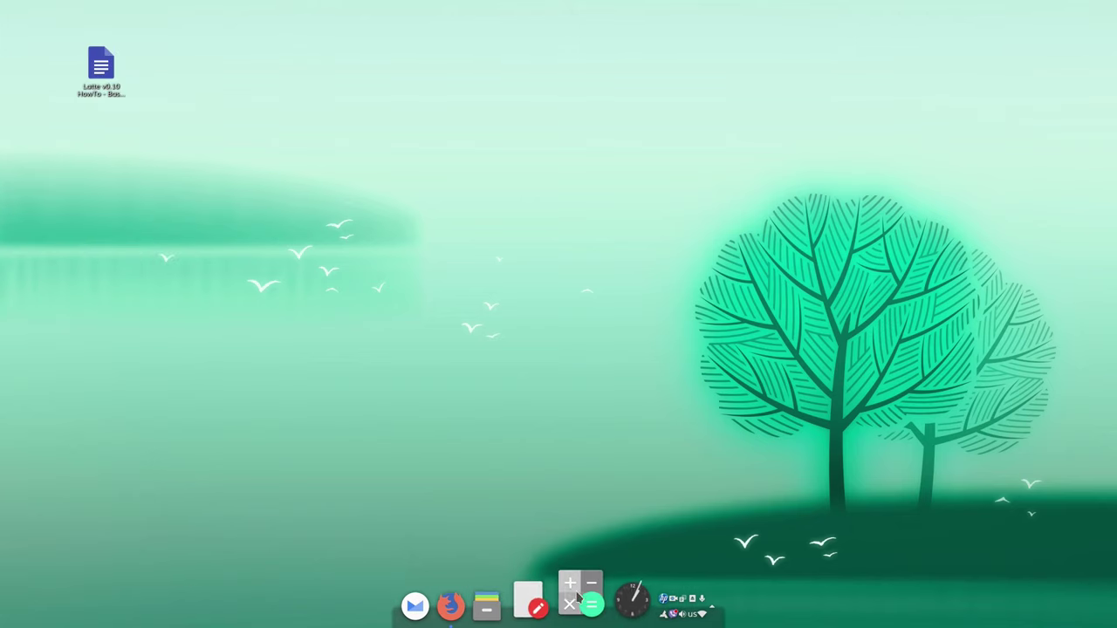
- Enter the dock's edit mode, turn on widget rearranging, and move the Latte Tasks applet left
right_click(545, 598)
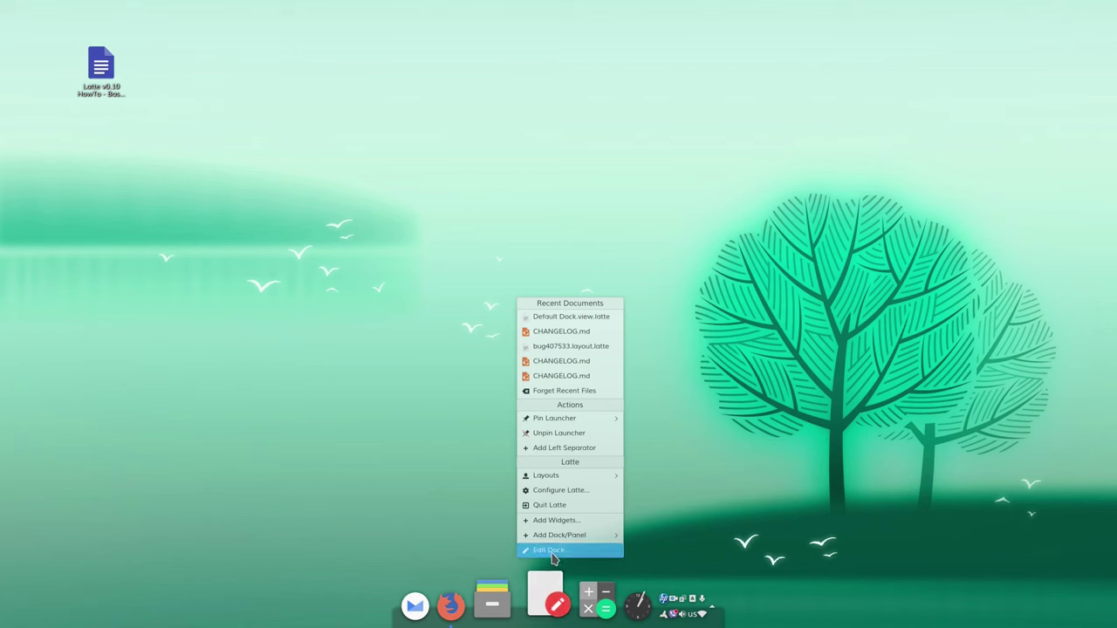
left_click(550, 550)
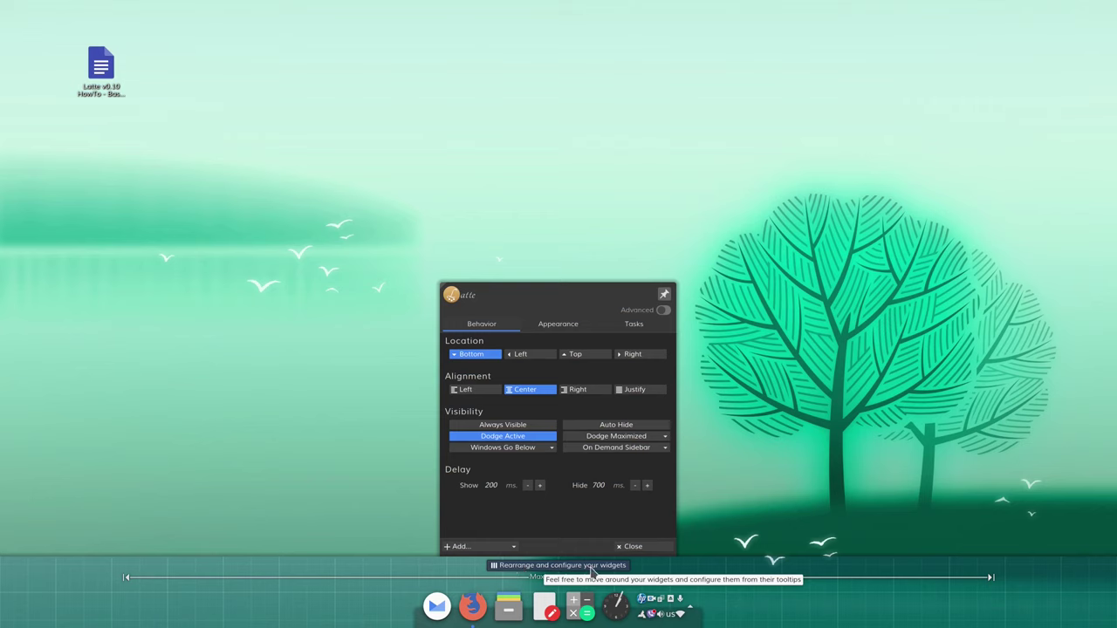
left_click(592, 567)
mouse_move(676, 615)
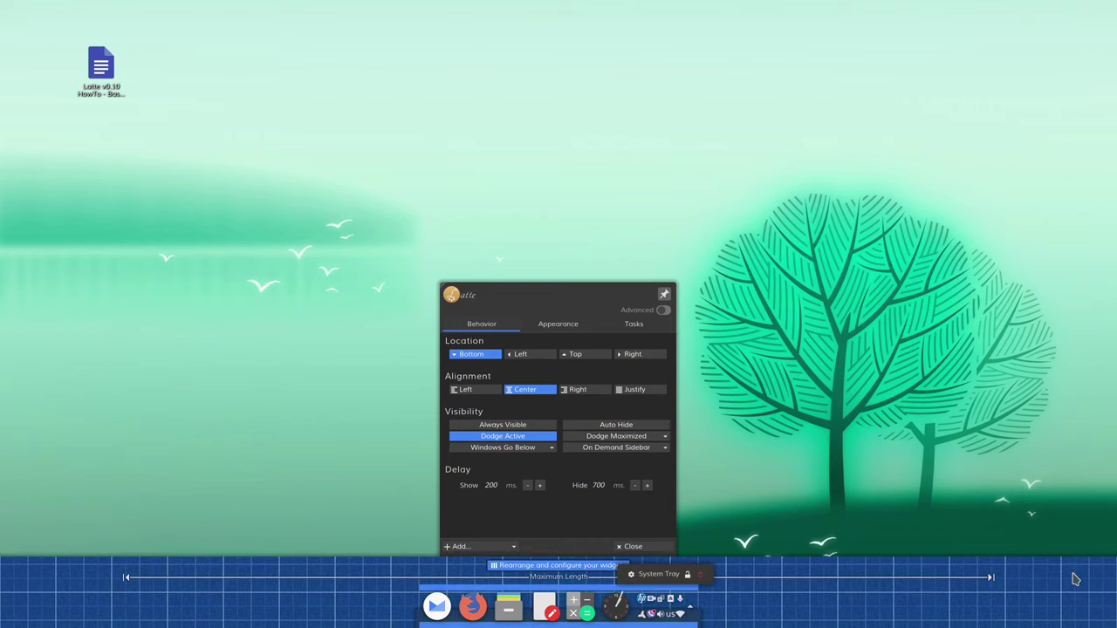
mouse_move(528, 613)
left_click_drag(526, 611, 436, 604)
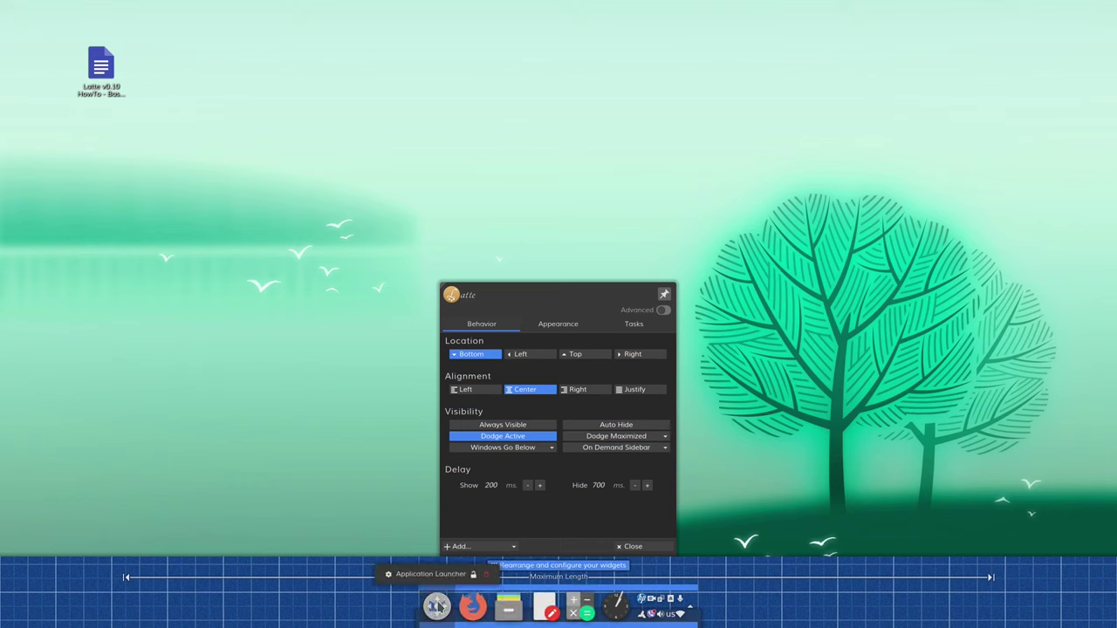
- Open and close the Application Launcher's settings, then remove the launcher from the dock
left_click(388, 578)
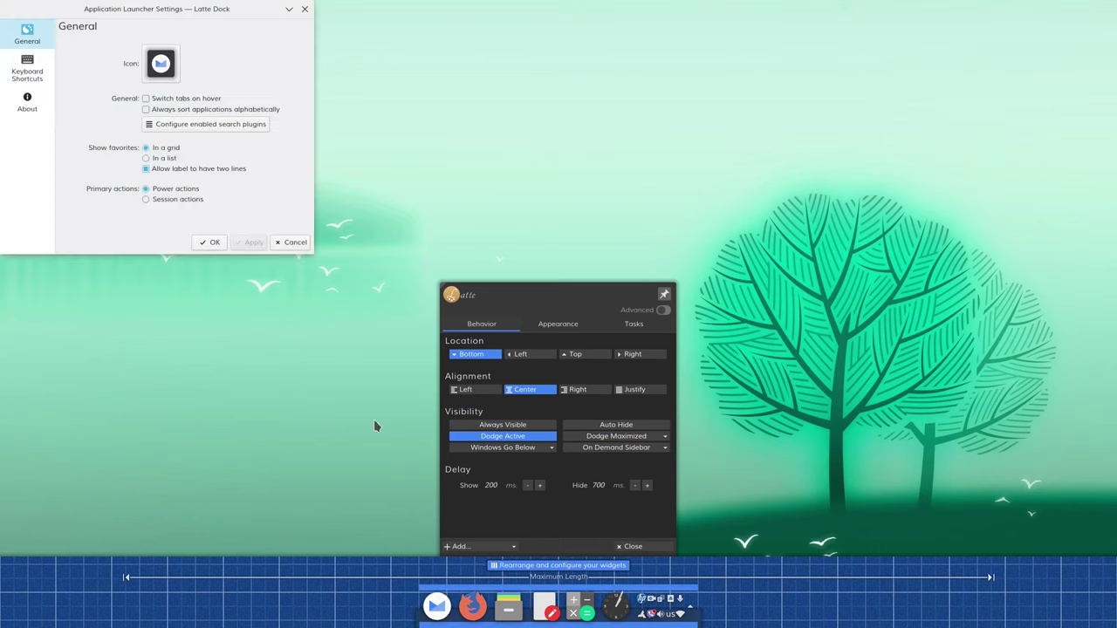
left_click_drag(175, 11, 198, 199)
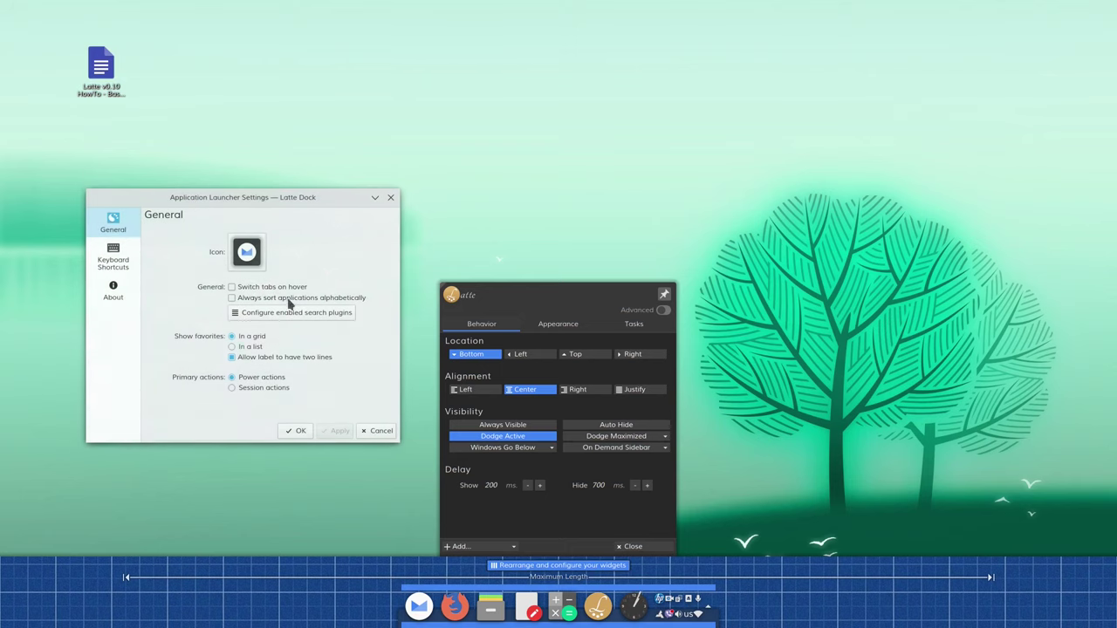
left_click(390, 197)
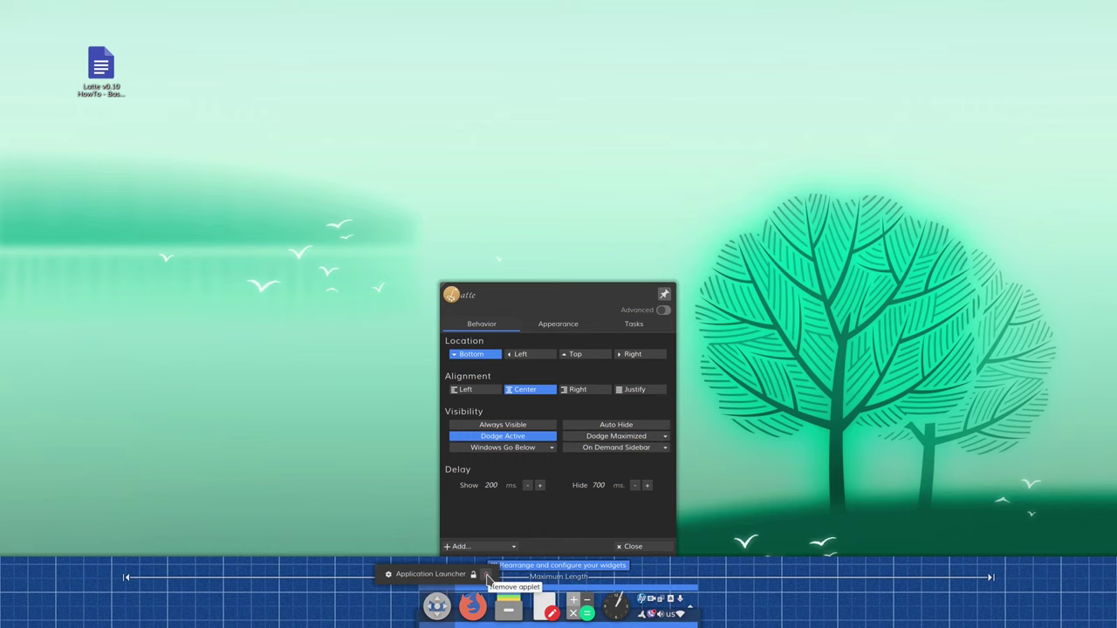
left_click(487, 577)
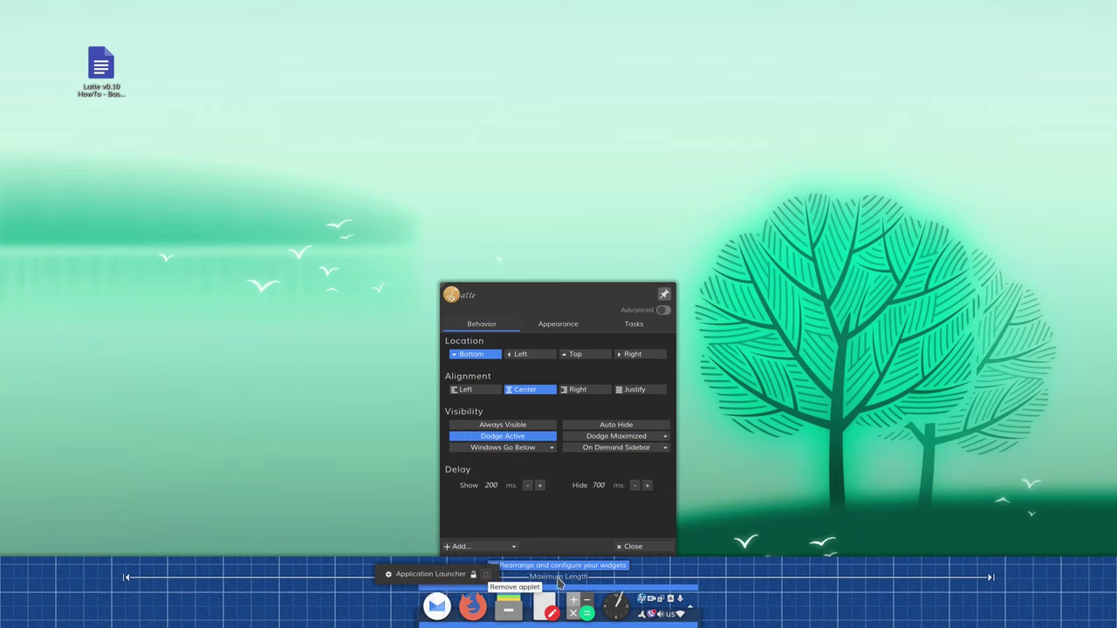
- Close the dock settings and open 'Latte v0.10 HowTo - Basics.odt' in a smaller, repositioned Writer window
left_click(633, 546)
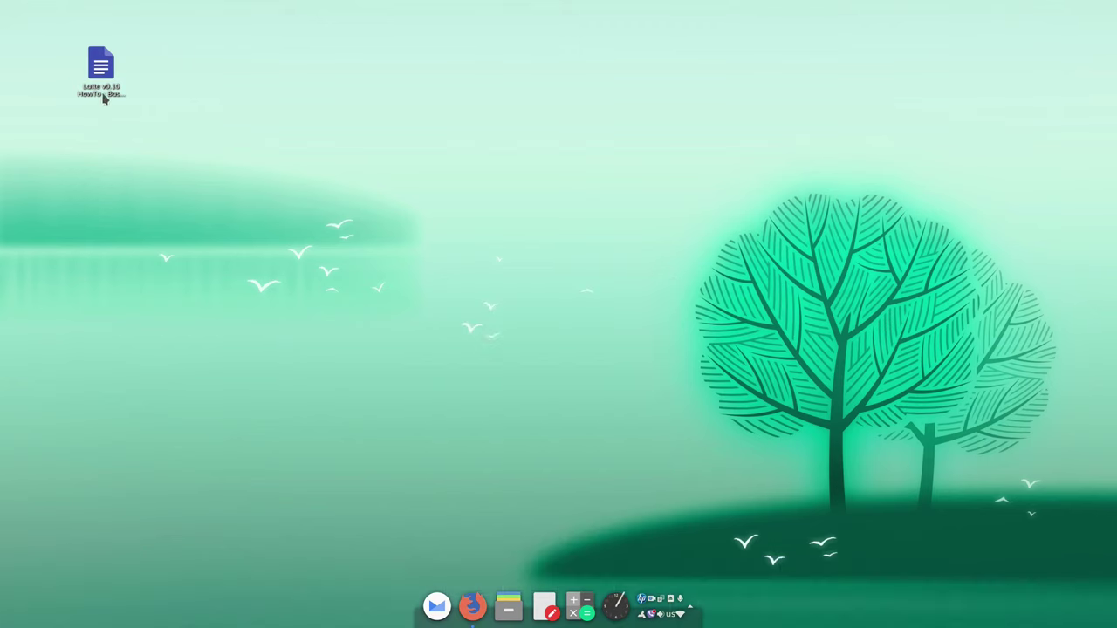
left_click(100, 68)
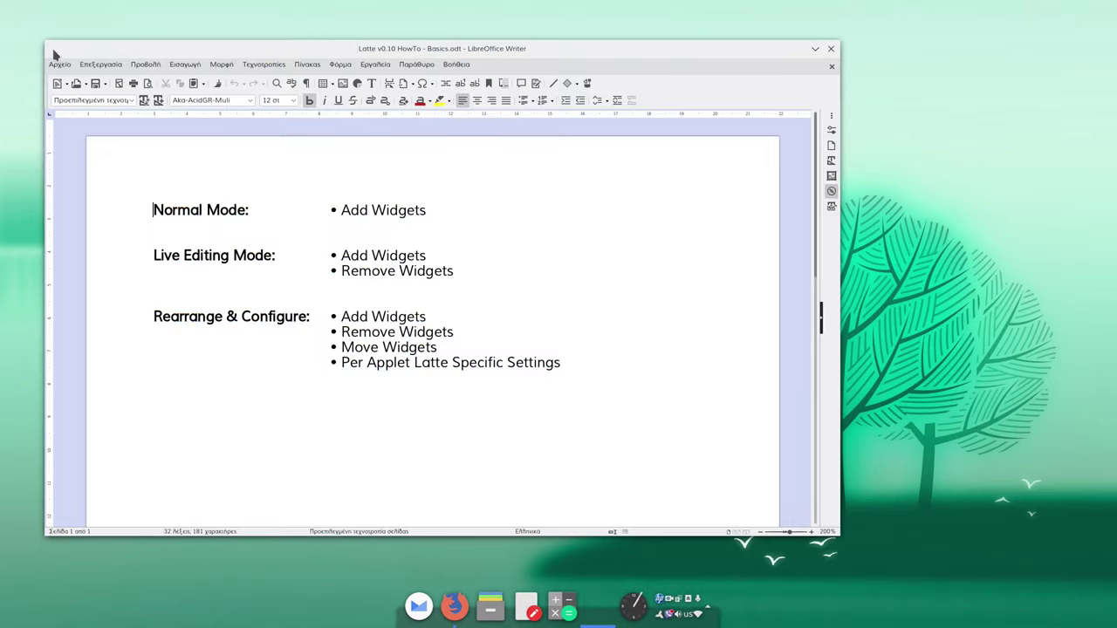
left_click_drag(48, 41, 200, 107)
left_click_drag(445, 118, 438, 87)
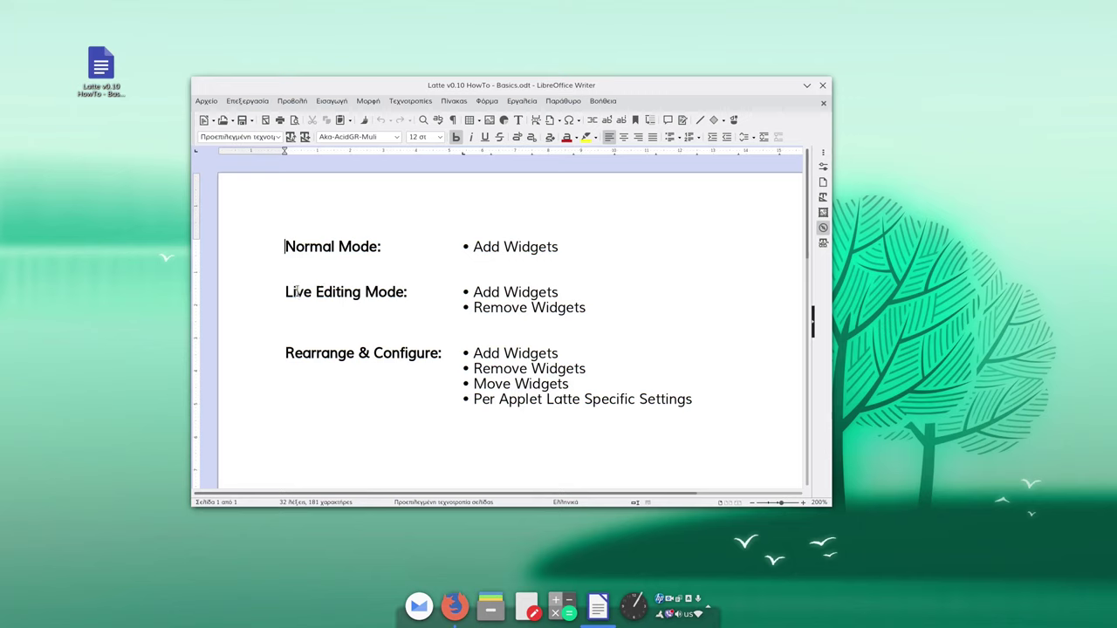
- Highlight the Live Editing and Rearrange & Configure mode lines in the HowTo document
left_click_drag(585, 290, 455, 291)
left_click_drag(626, 309, 474, 292)
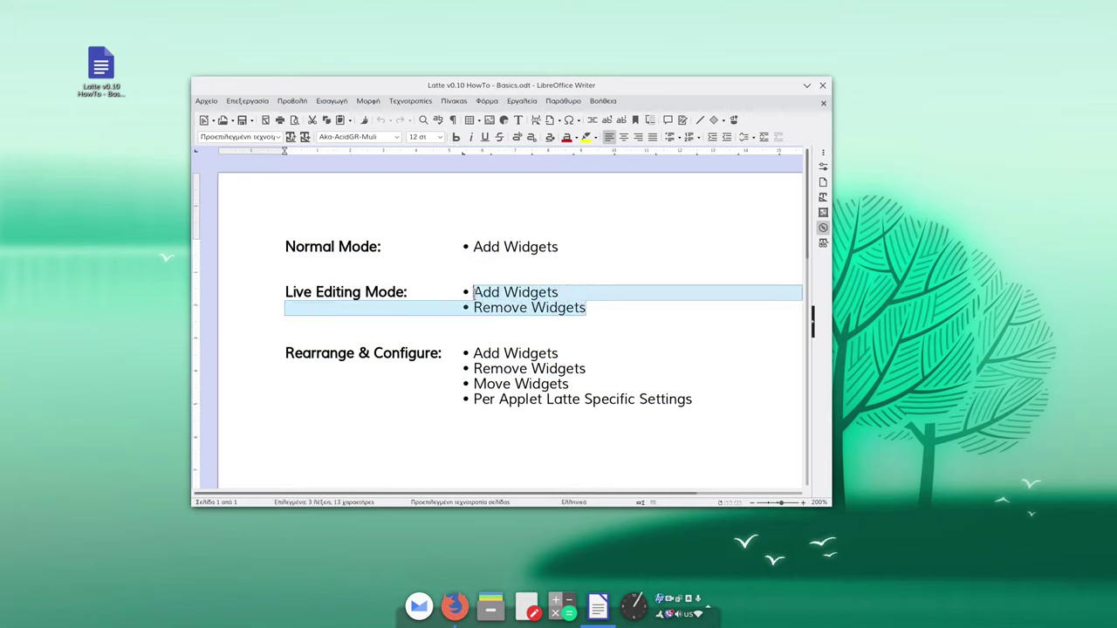
left_click(447, 294)
left_click_drag(291, 353, 419, 353)
left_click(419, 353)
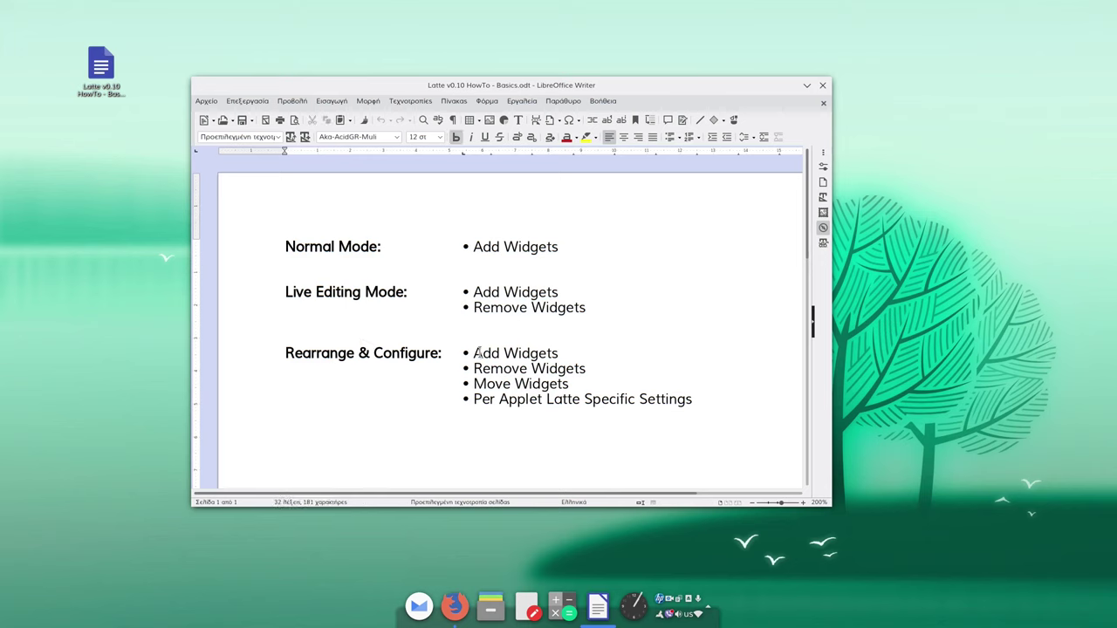
left_click_drag(473, 353, 542, 384)
left_click(542, 384)
left_click_drag(629, 400, 499, 400)
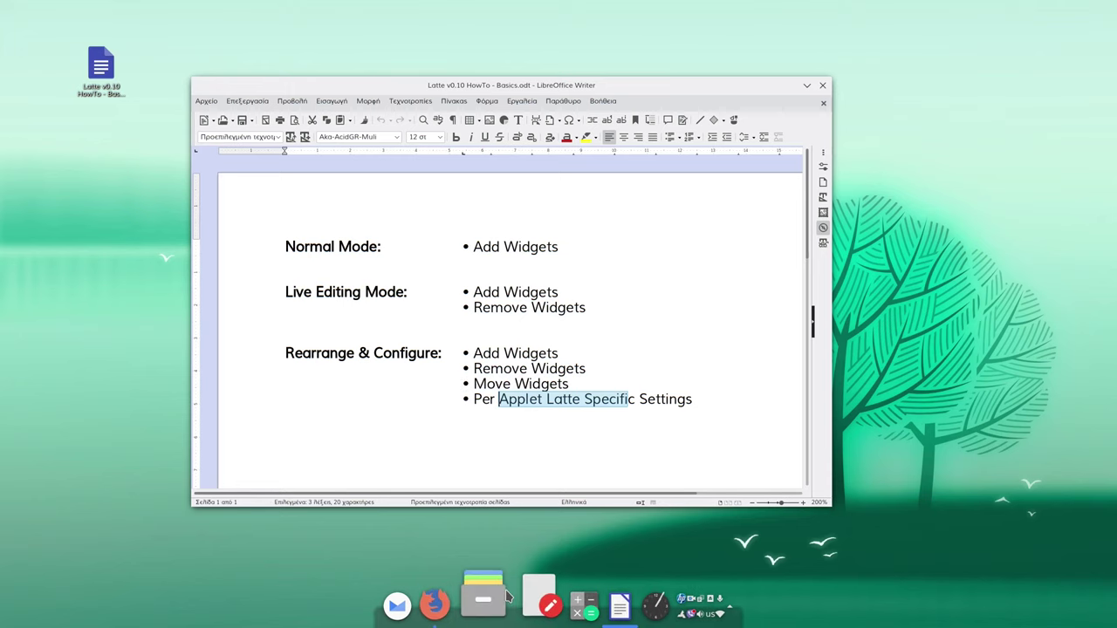
left_click_drag(285, 293, 389, 294)
left_click(389, 294)
- Enter the dock's edit mode with widget rearranging on, move the Writer window, then close settings
right_click(565, 603)
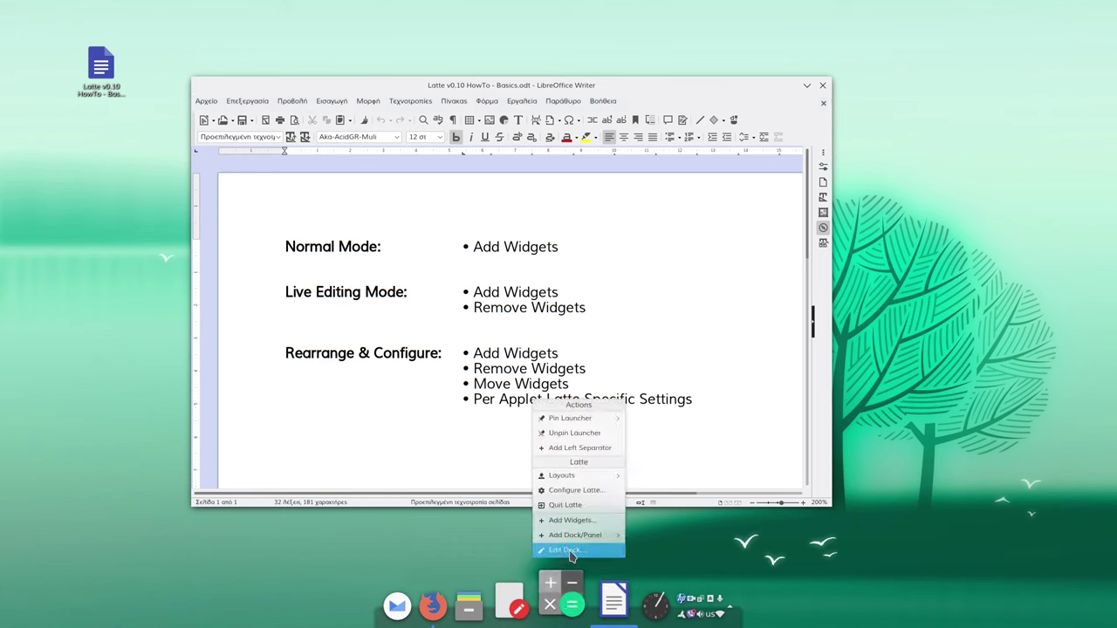
left_click(586, 543)
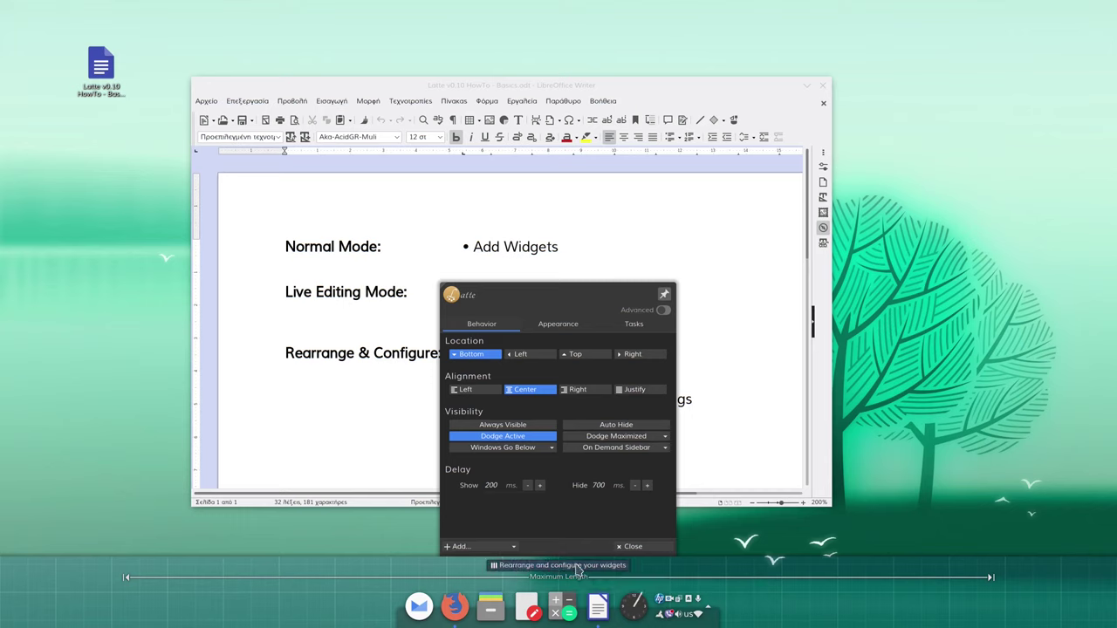
left_click(565, 572)
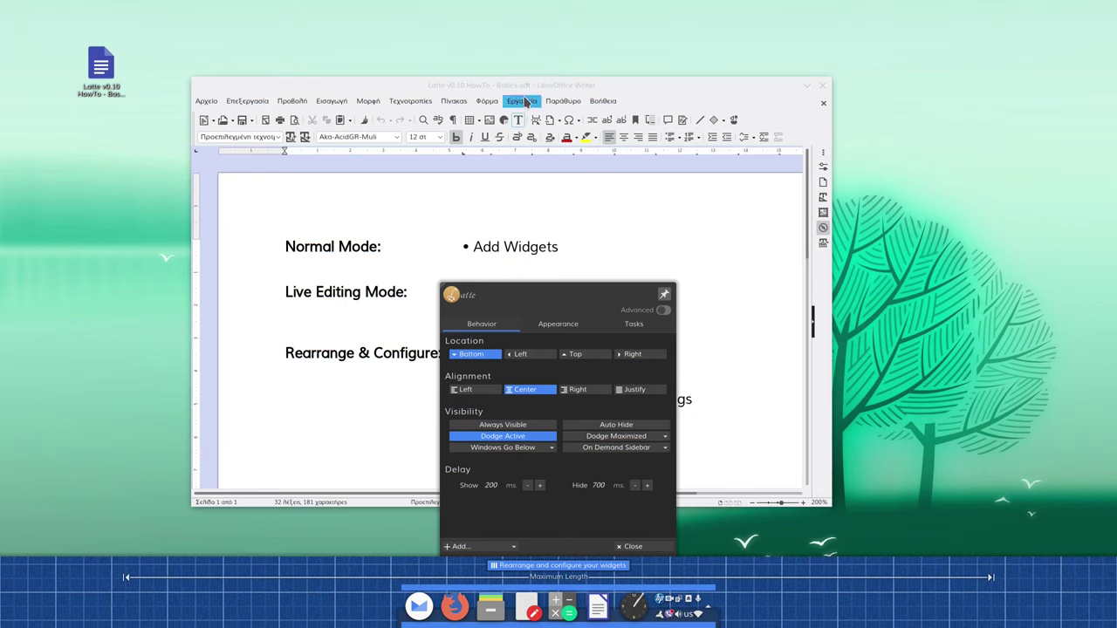
left_click_drag(534, 85, 413, 44)
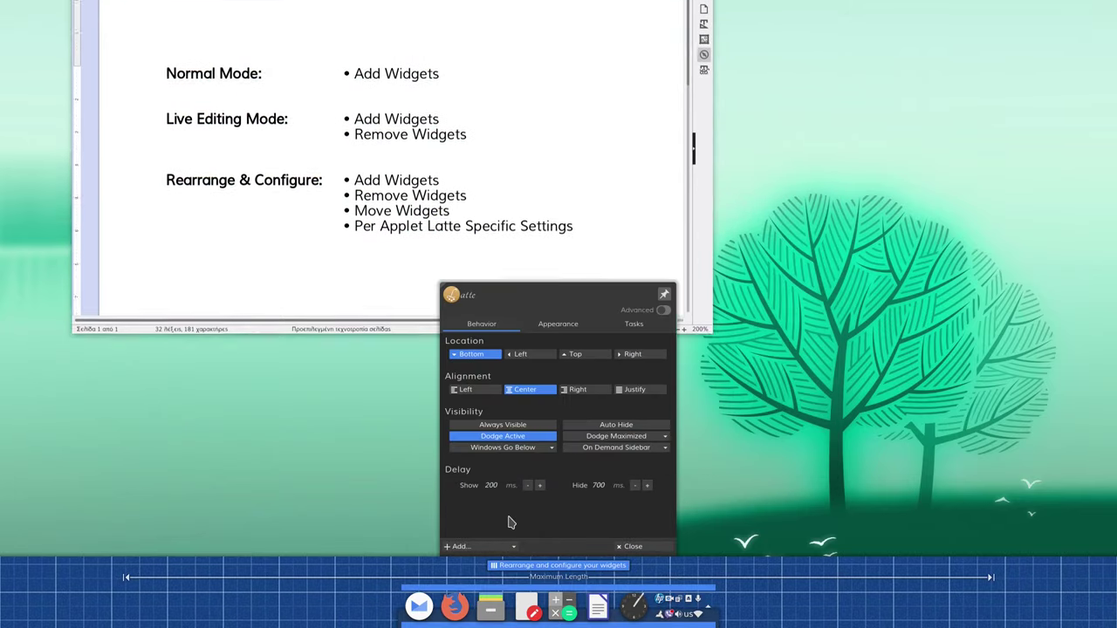
left_click(637, 548)
- Put the dock back into edit mode and close the Writer HowTo window
right_click(558, 610)
left_click(572, 551)
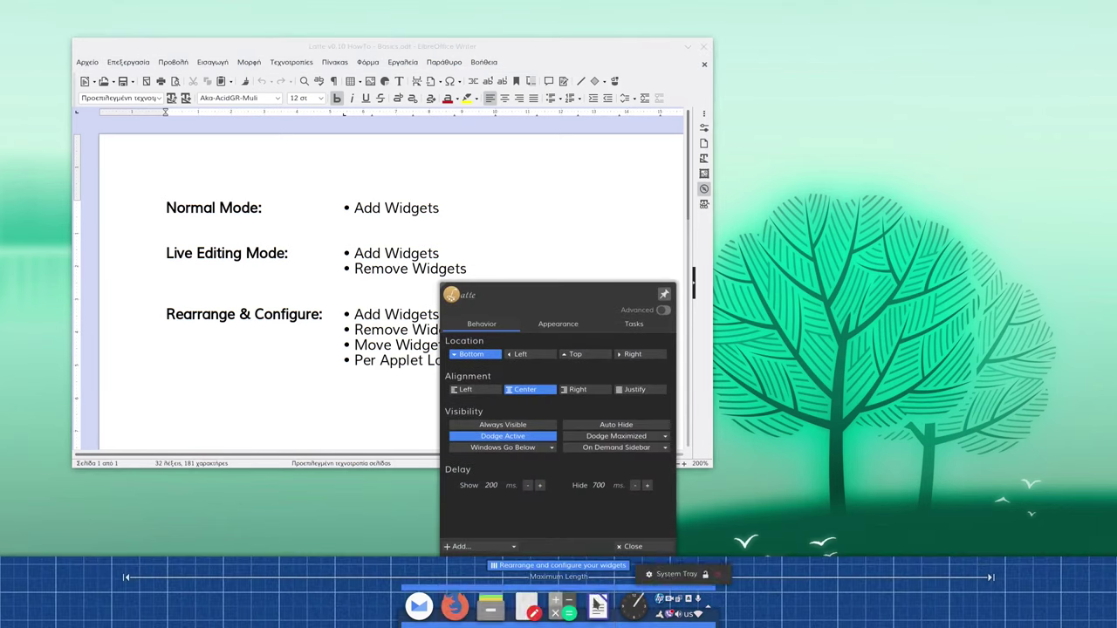
mouse_move(634, 601)
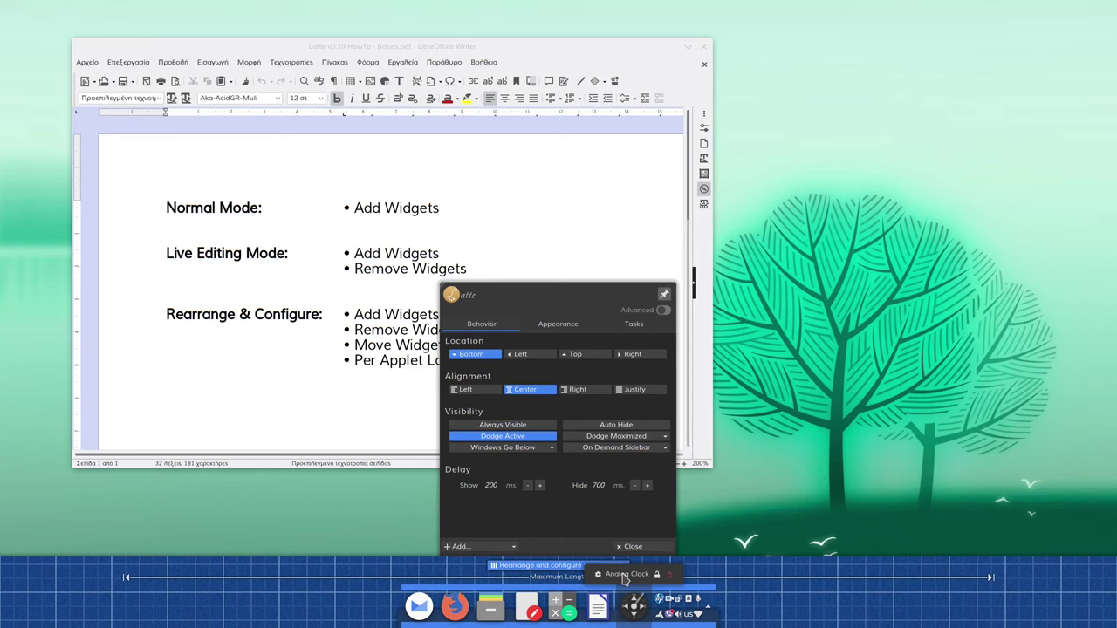
left_click(701, 47)
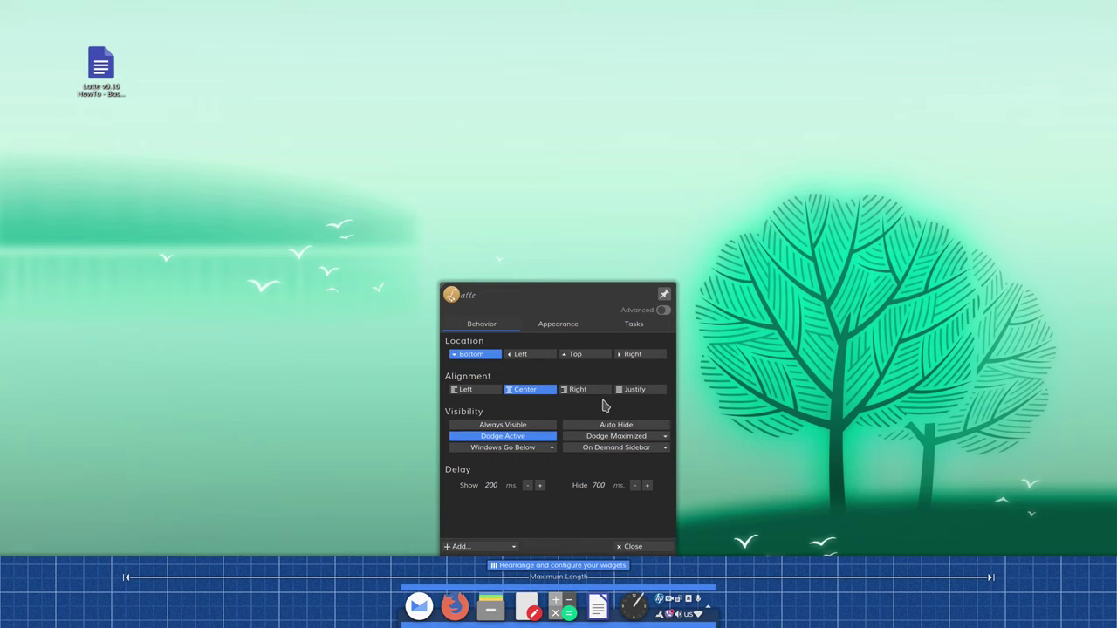
- Set Justify alignment, move the launcher to the left end and System Tray right, then stop rearranging
left_click(640, 392)
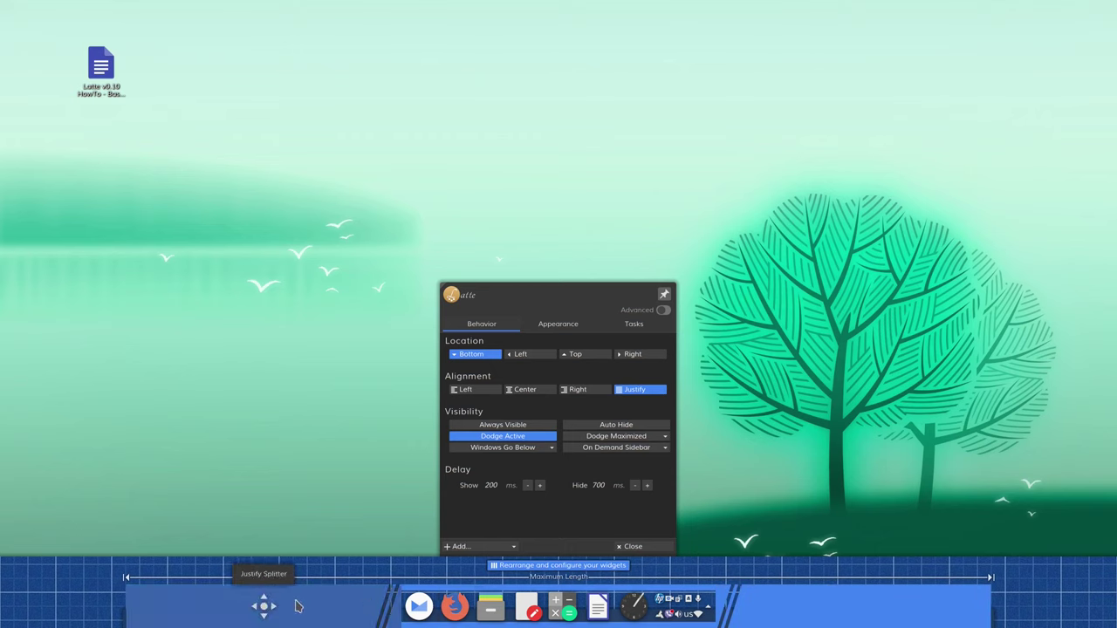
left_click_drag(417, 606, 143, 606)
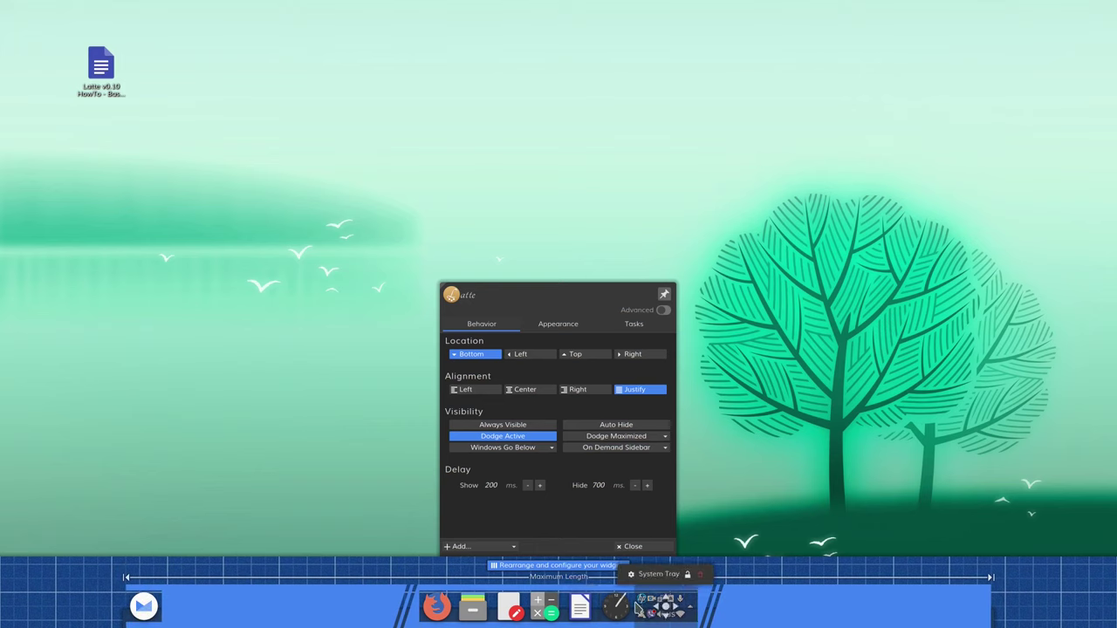
left_click_drag(638, 609, 960, 607)
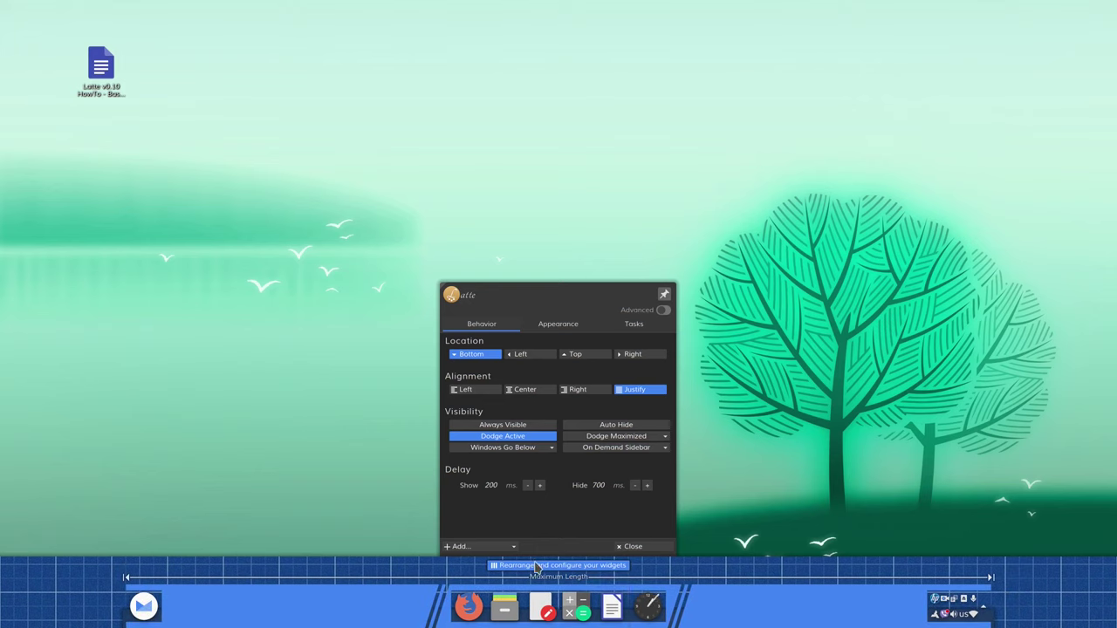
left_click(536, 567)
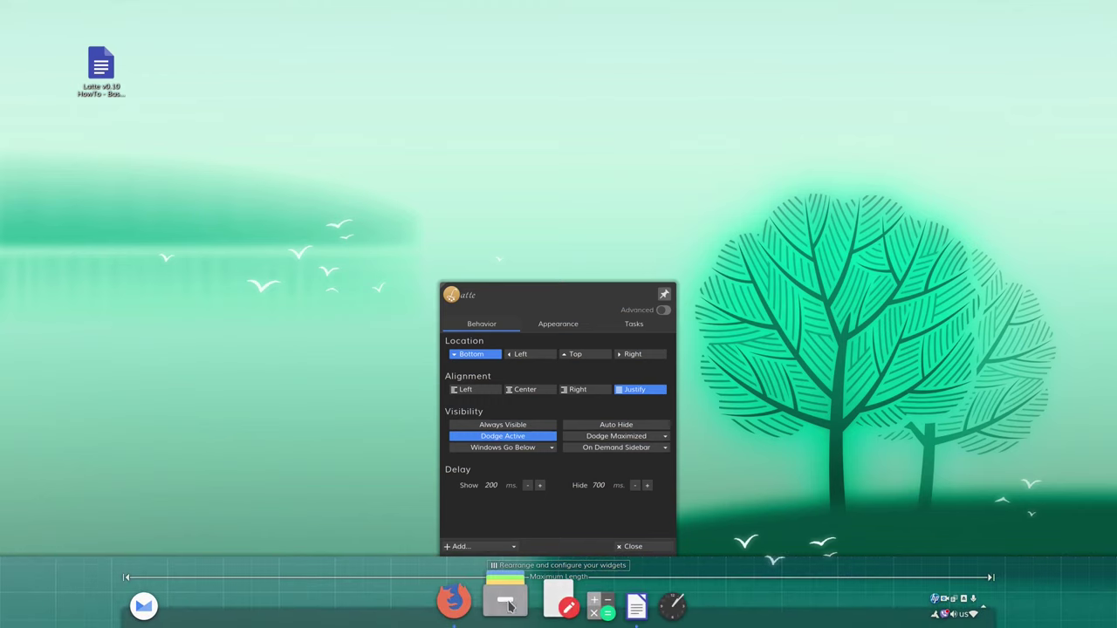
- Set the dock's Maximum Length ruler to 90% of the screen width
left_click(159, 602)
left_click(159, 601)
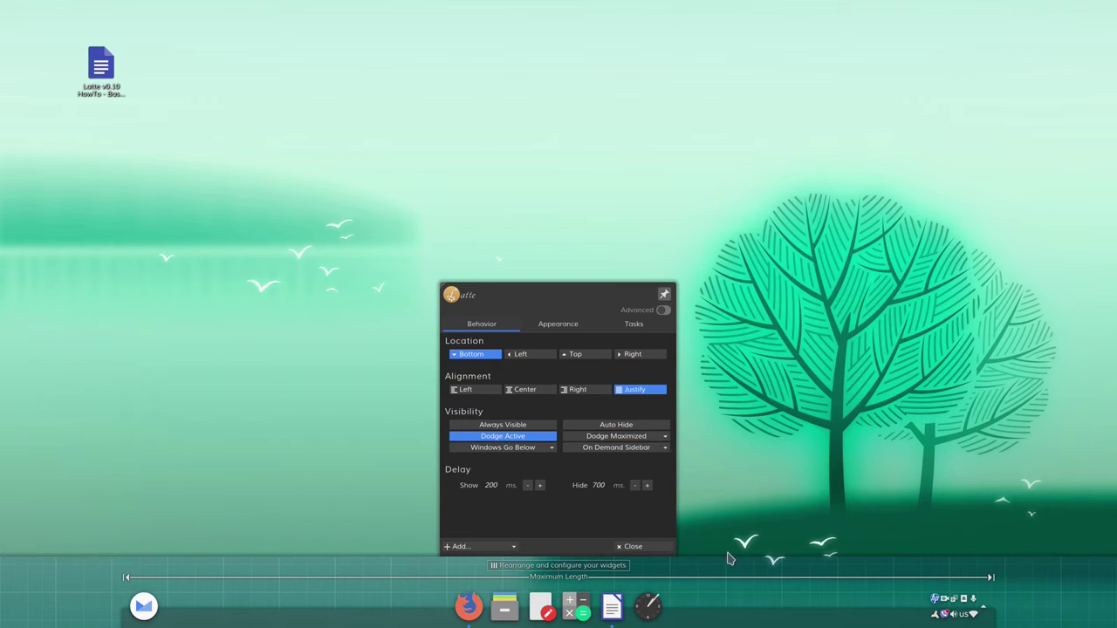
scroll(606, 579, "up", 3)
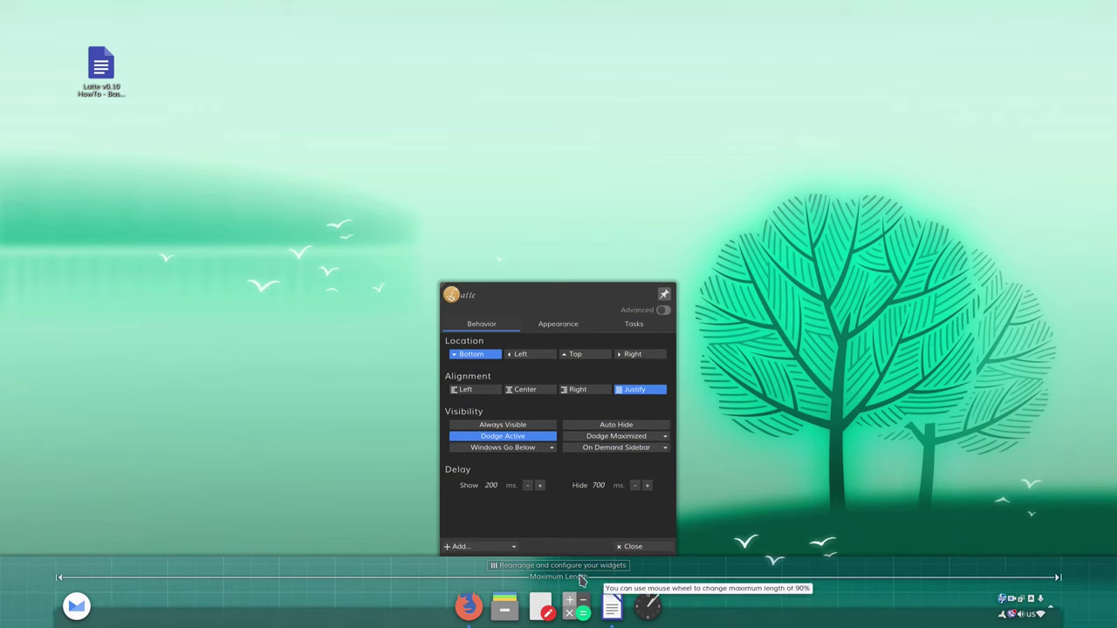
scroll(582, 583, "down", 2)
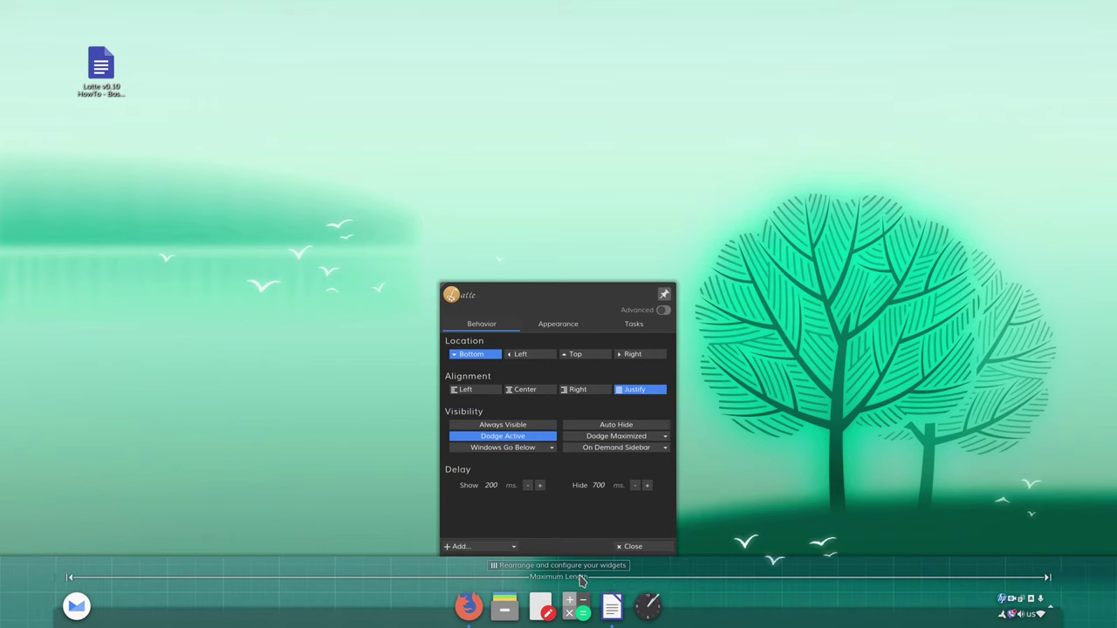
scroll(581, 581, "up", 2)
- Turn widget rearranging back on and stretch the dock background size to 100%
left_click(561, 563)
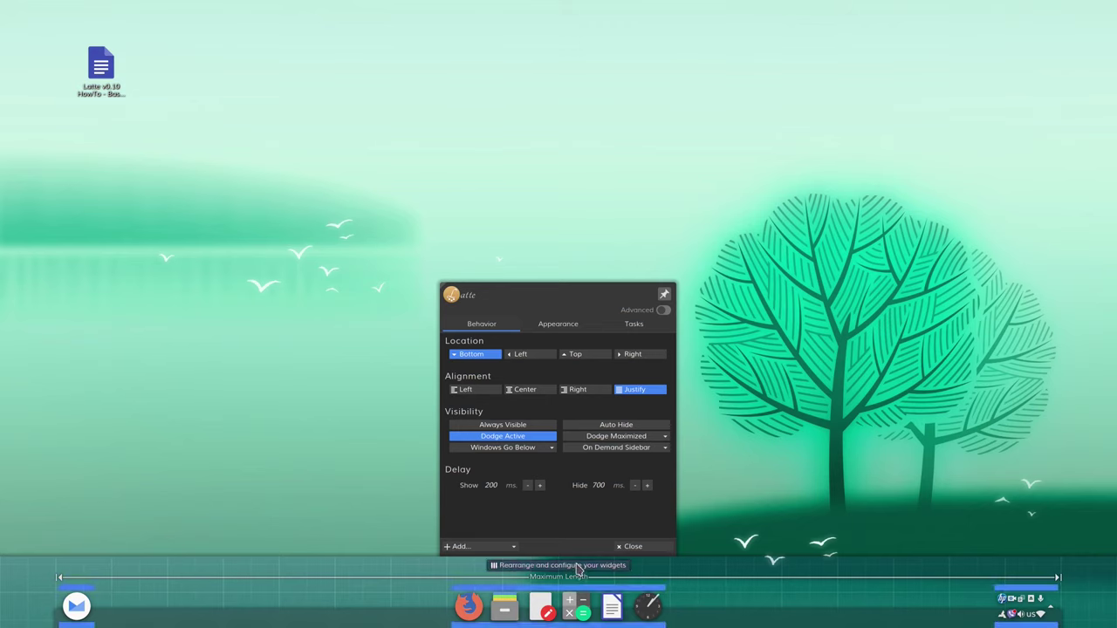
left_click(561, 324)
left_click_drag(536, 436, 655, 437)
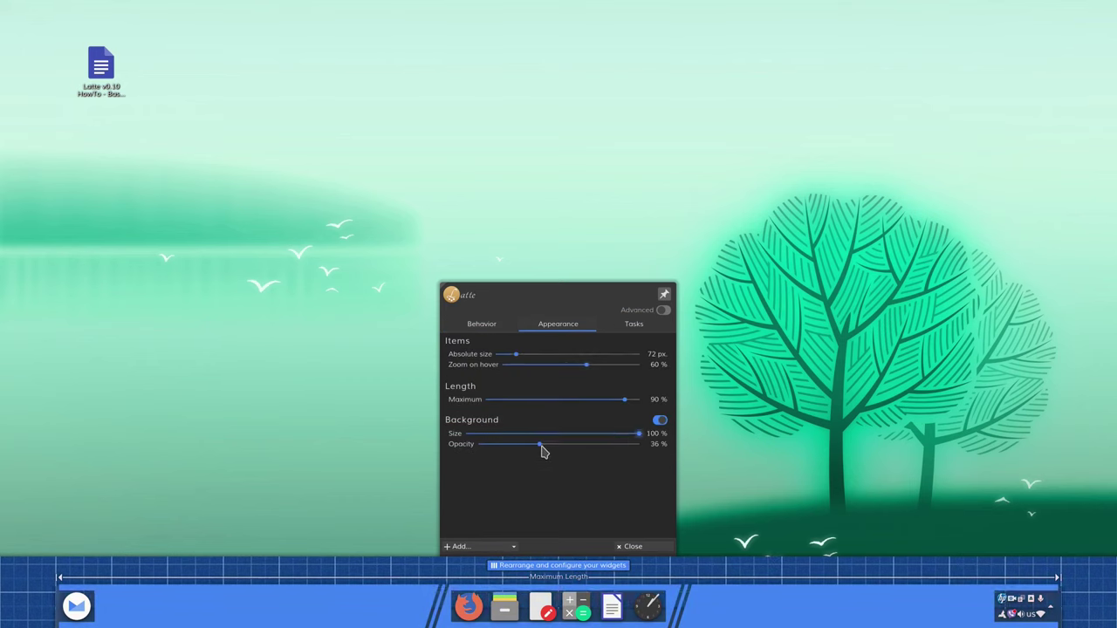
- Set the dock Background Opacity to 46%, with widget rearranging turned off
left_click_drag(542, 447, 600, 447)
left_click(583, 567)
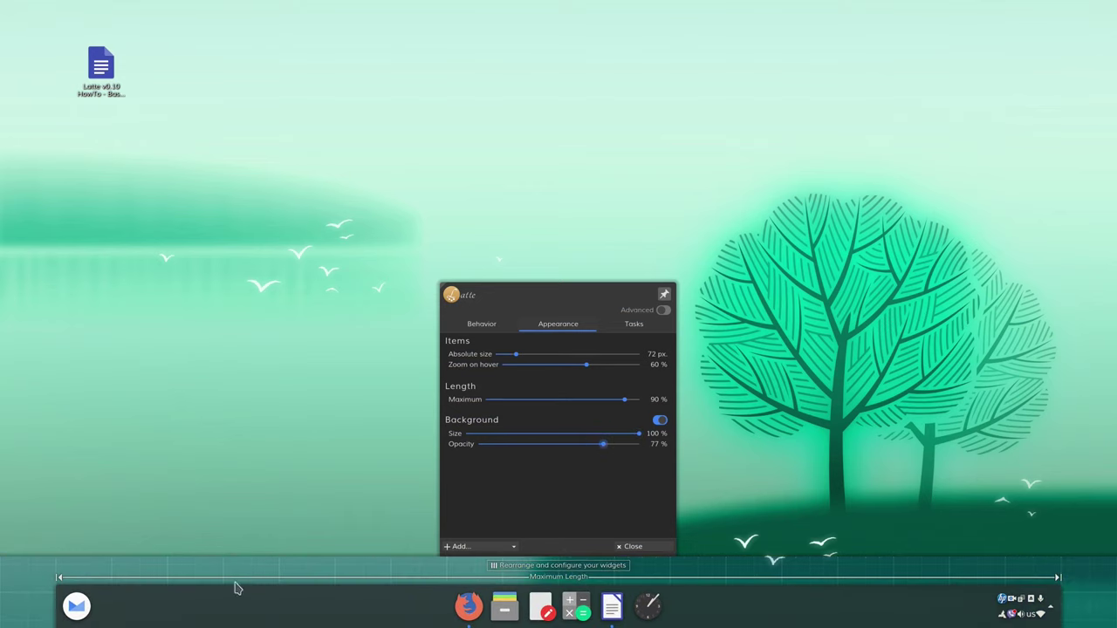
left_click_drag(572, 447, 554, 449)
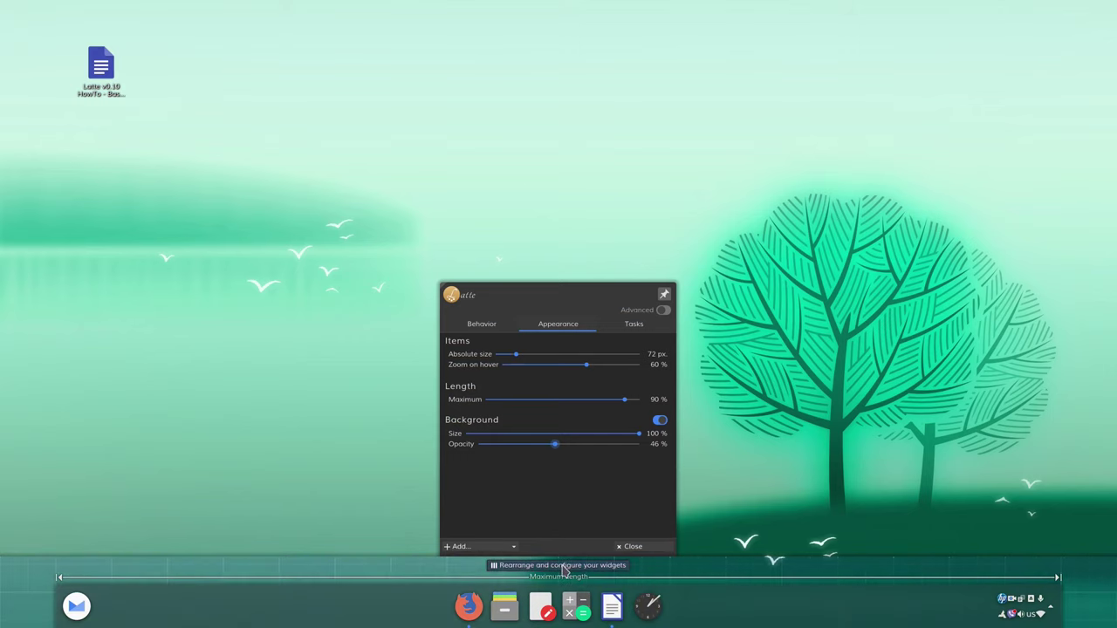
- Drop 'Zoom on hover' to 0% and close the Latte dock settings window
left_click(564, 566)
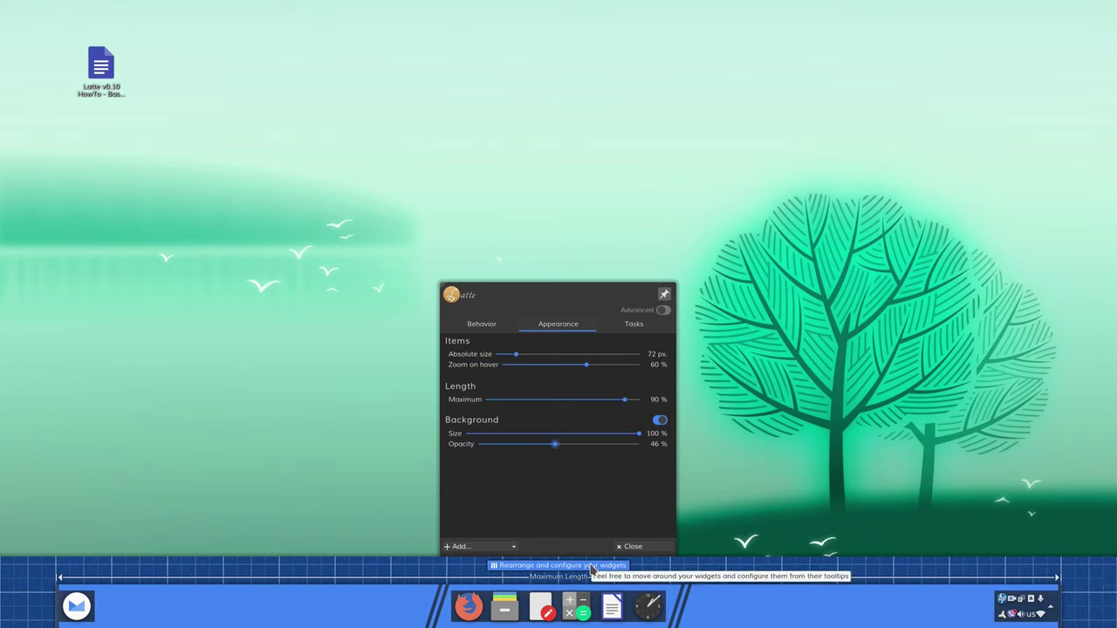
left_click(592, 567)
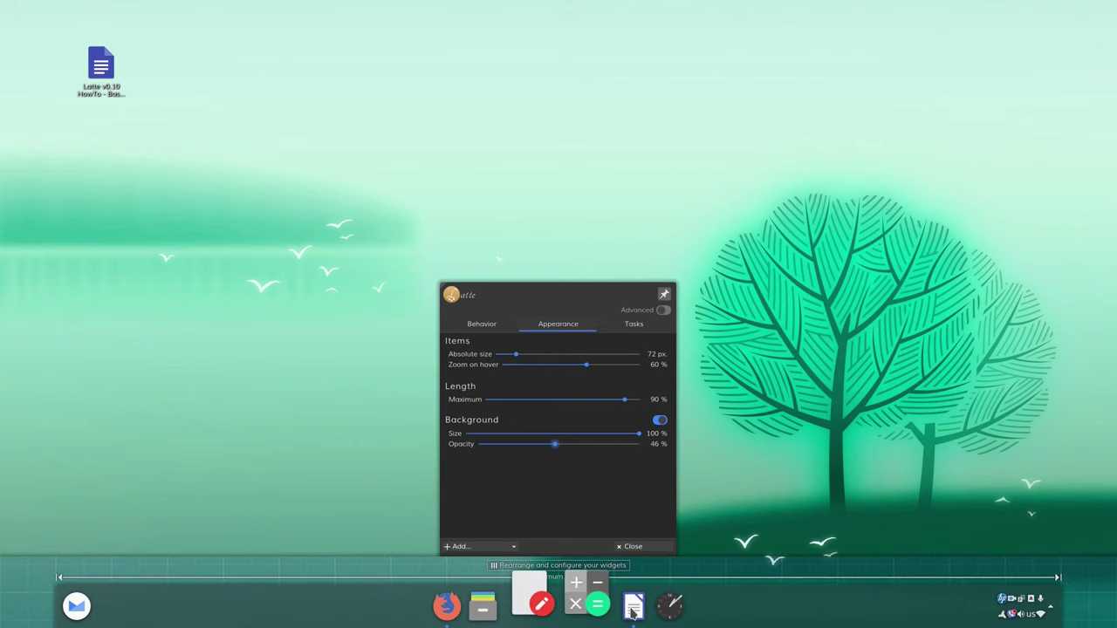
left_click_drag(547, 366, 457, 364)
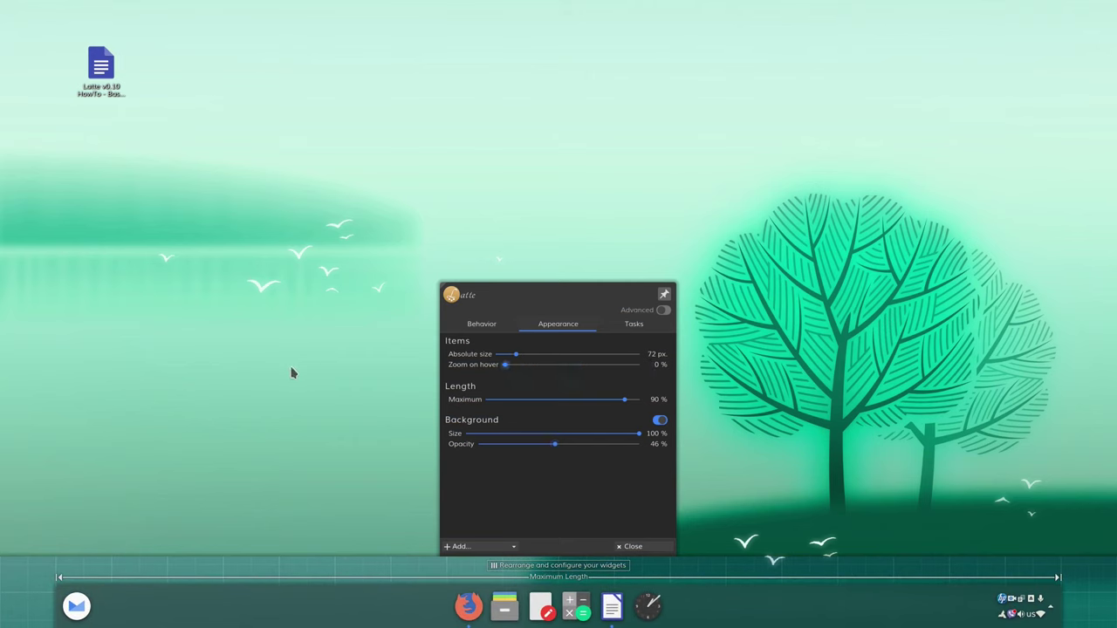
left_click(648, 545)
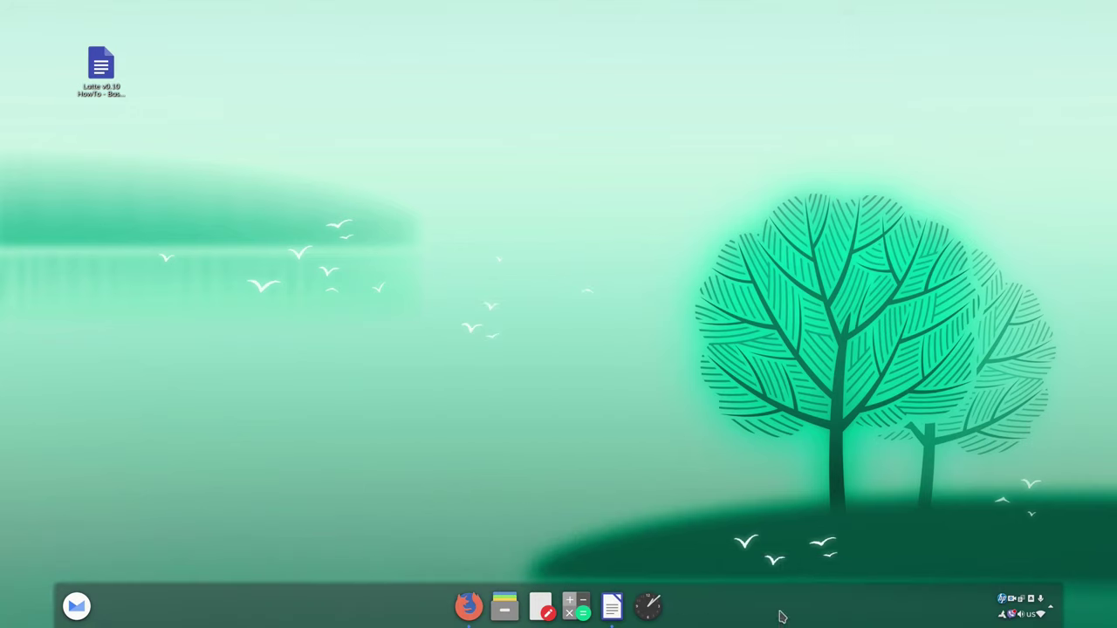